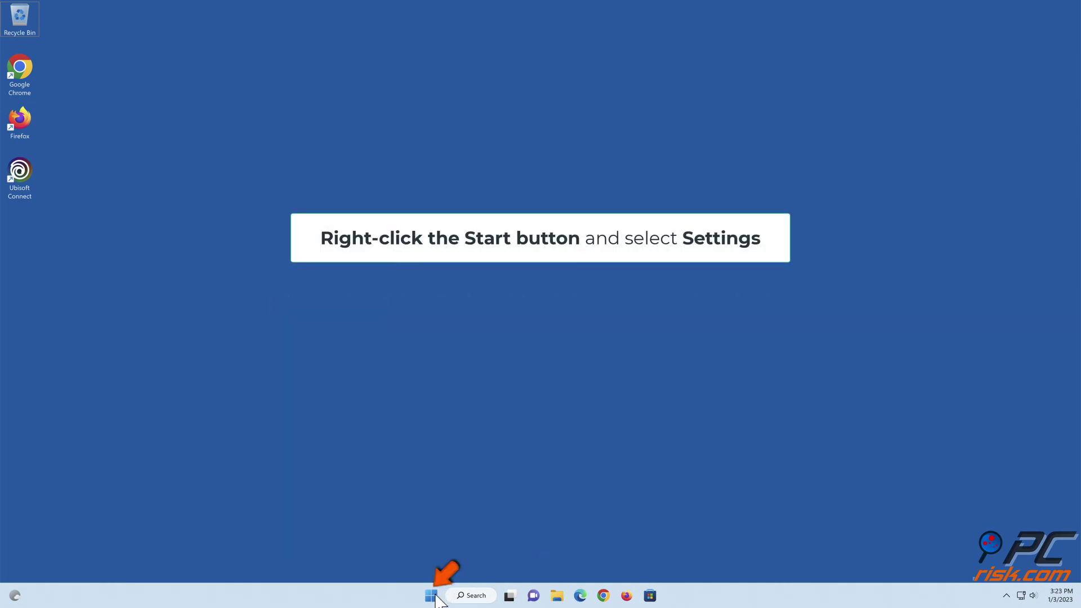
# - In Settings' Date & time page, toggle Set time automatically on and then back off
pyautogui.rightClick(432, 595)
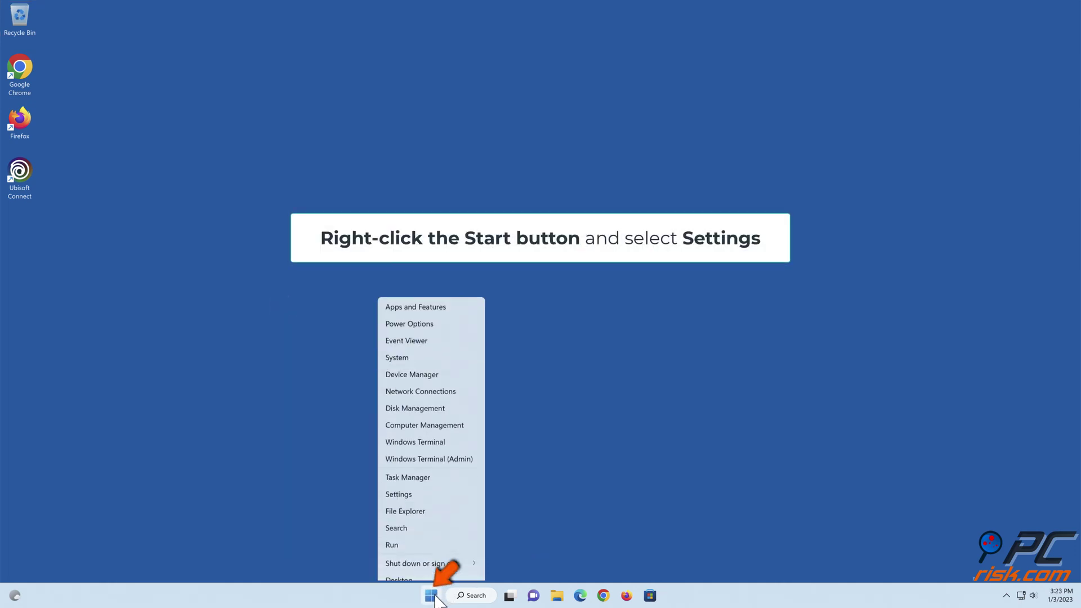
pyautogui.click(399, 489)
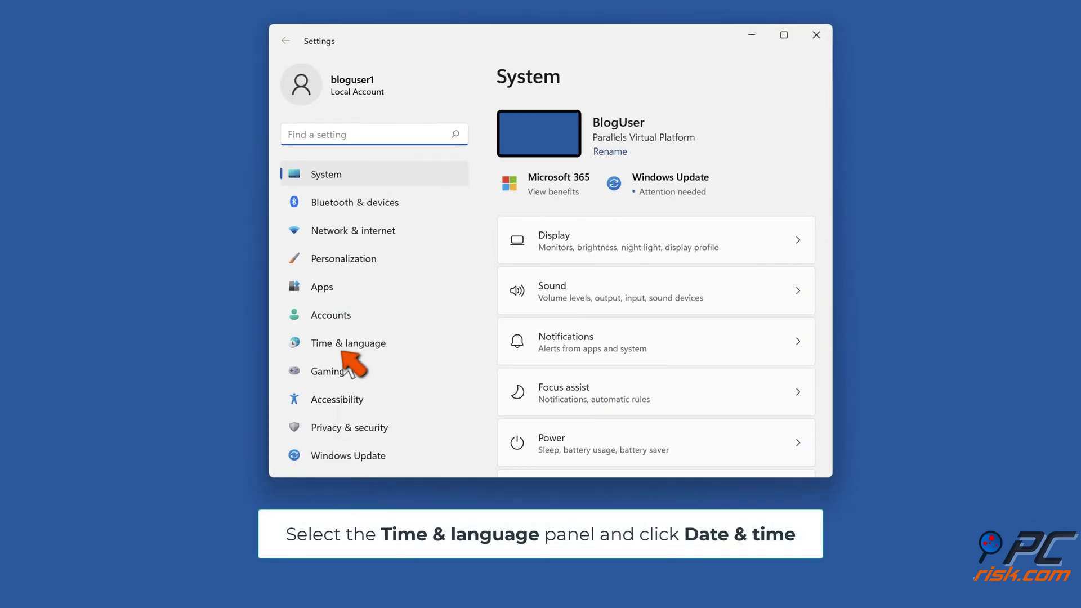
pyautogui.click(341, 349)
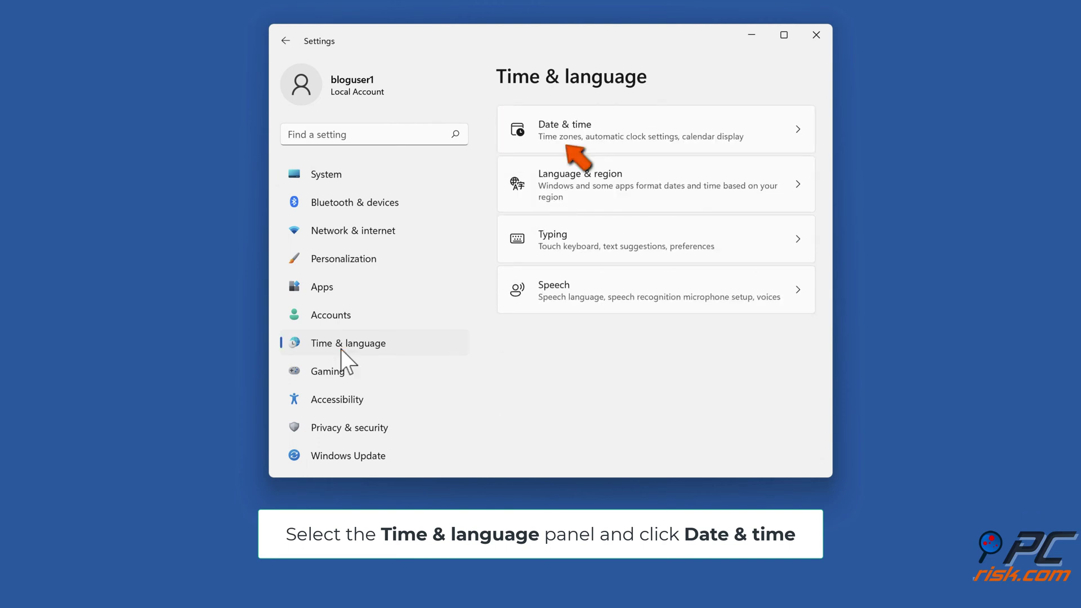
pyautogui.click(565, 146)
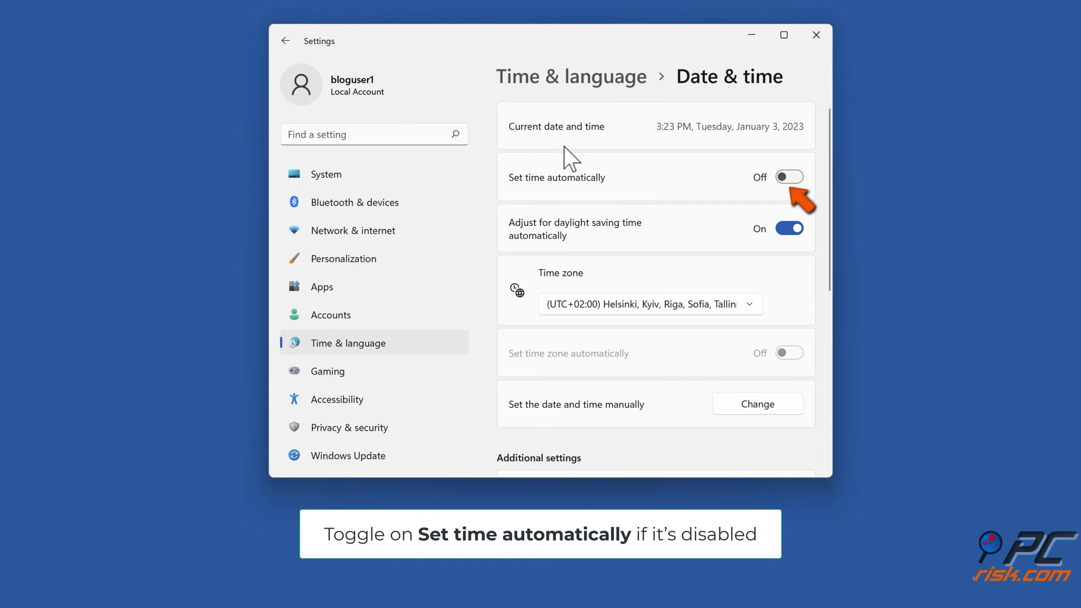
pyautogui.click(790, 179)
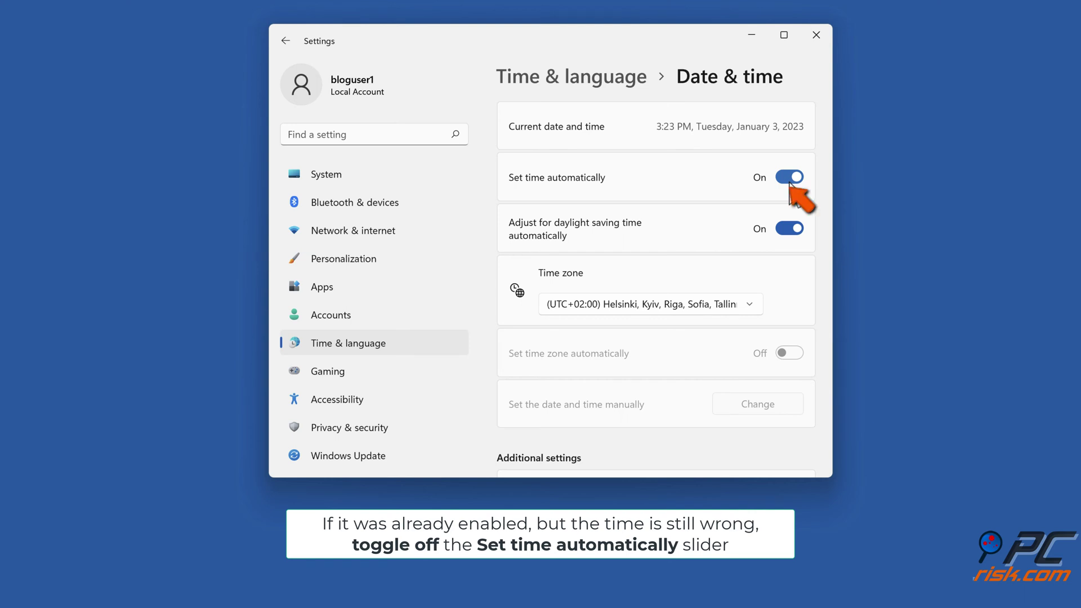
pyautogui.click(790, 179)
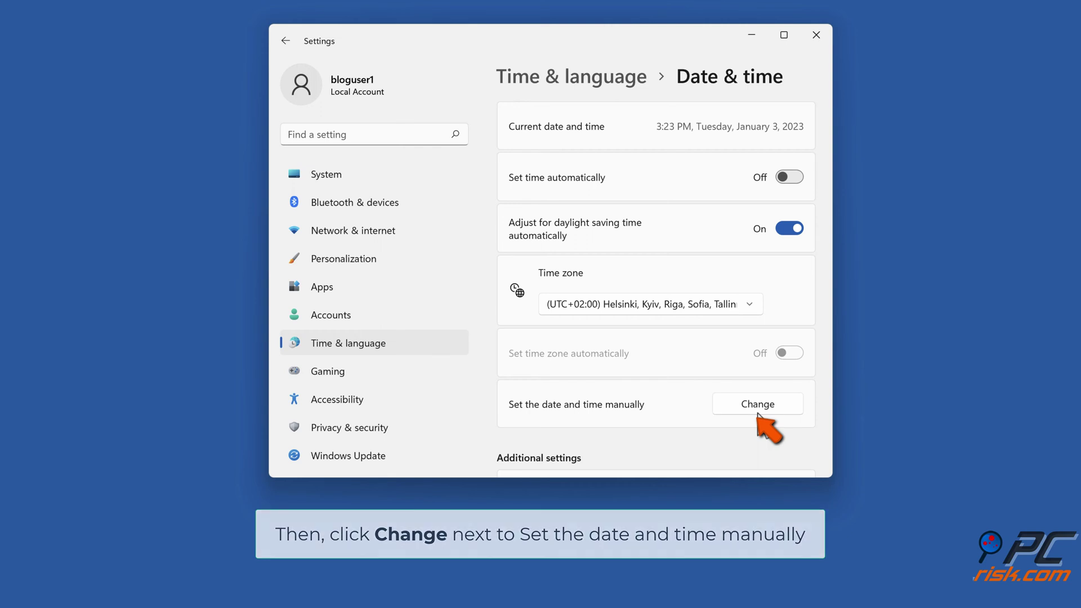
# - Manually apply 3:23 PM, January 3, 2023 as the date and time, then close Settings
pyautogui.click(758, 411)
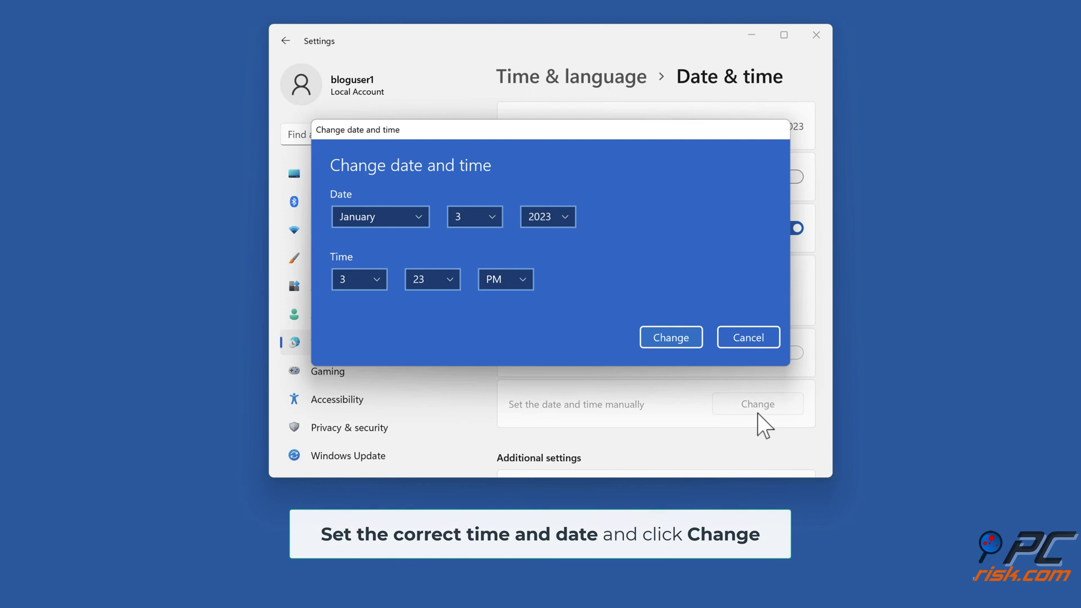
pyautogui.click(441, 285)
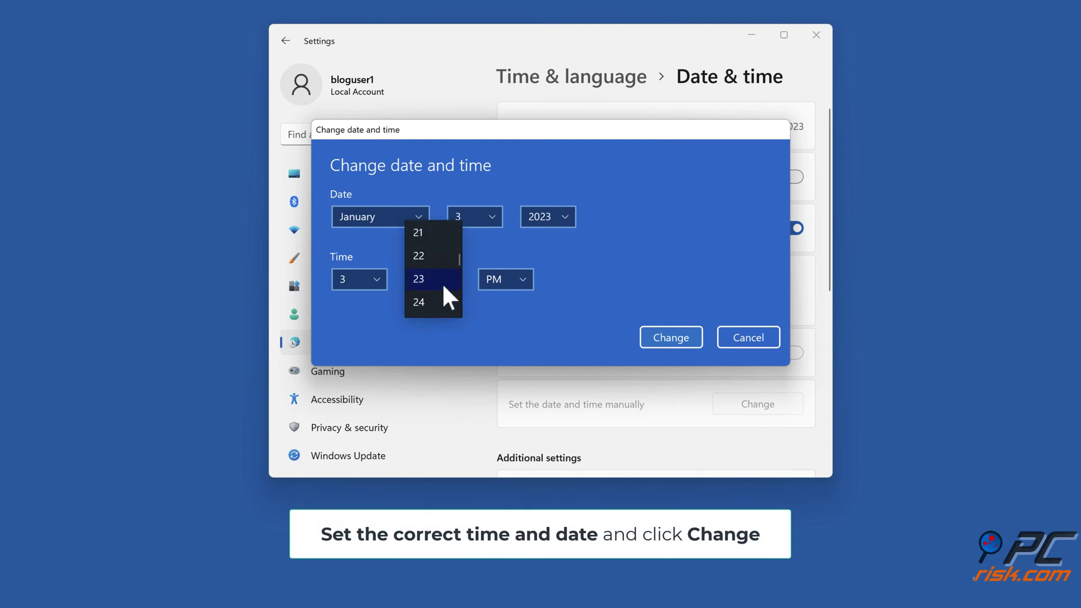
pyautogui.click(438, 283)
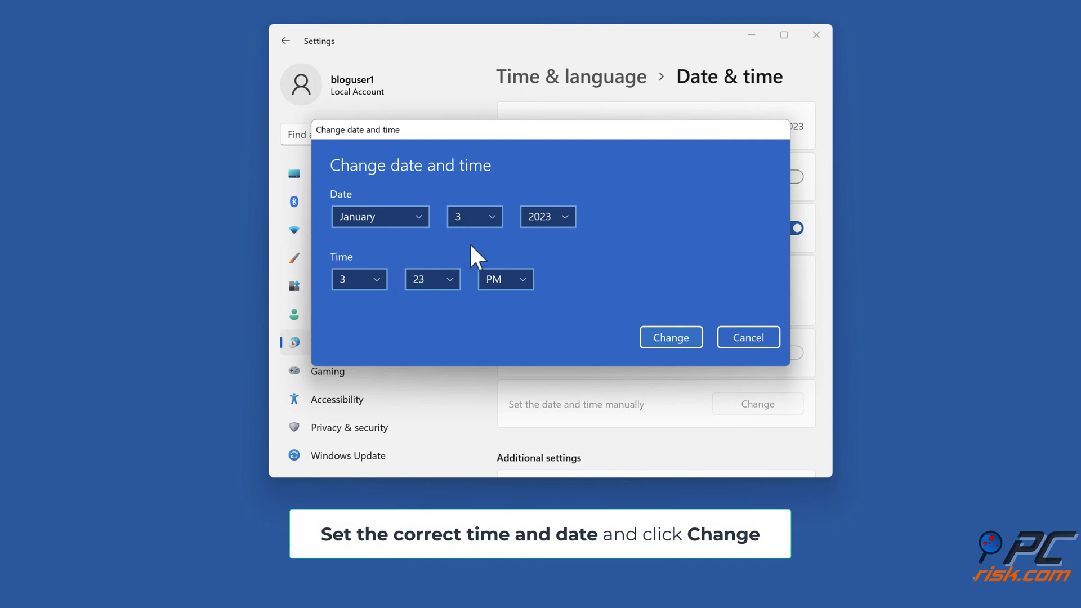
pyautogui.click(488, 221)
pyautogui.click(480, 193)
pyautogui.click(670, 338)
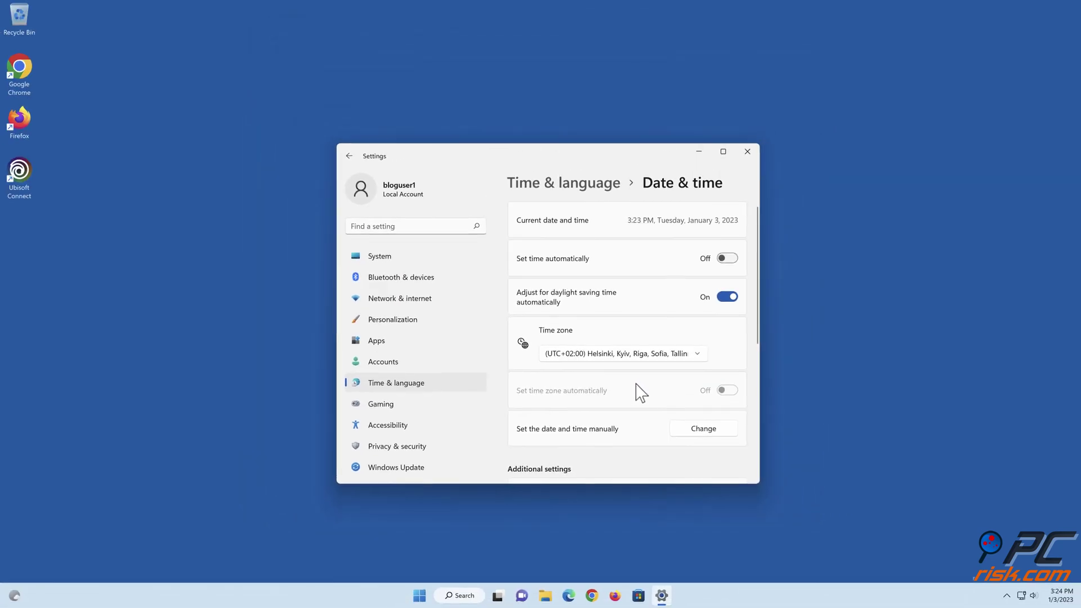
pyautogui.click(748, 152)
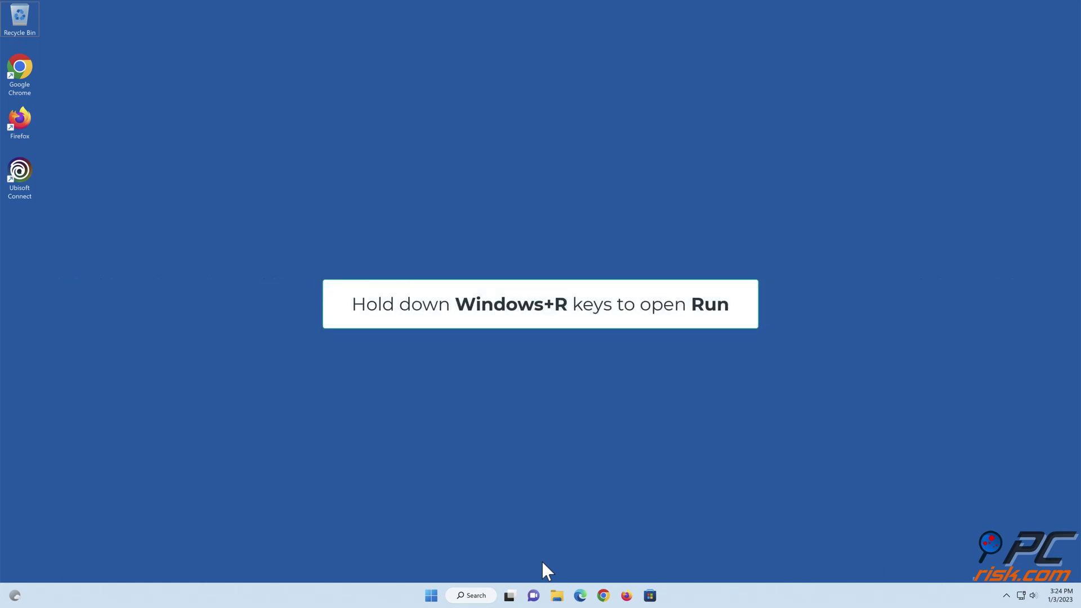
# - Launch an administrator Command Prompt by running cmd from the Run box
pyautogui.press('super+r')
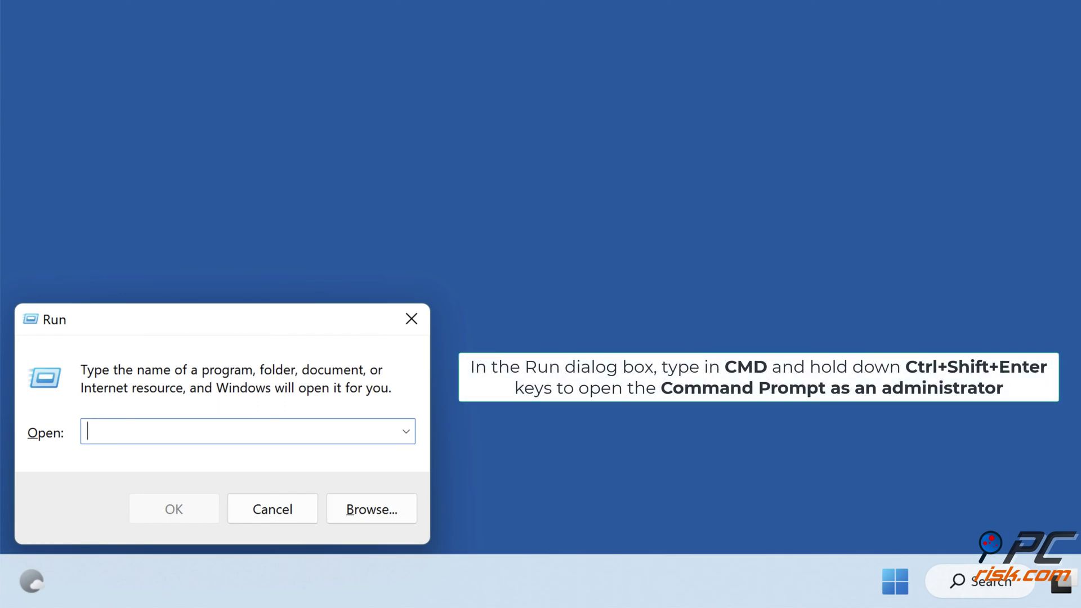
pyautogui.write('cmd')
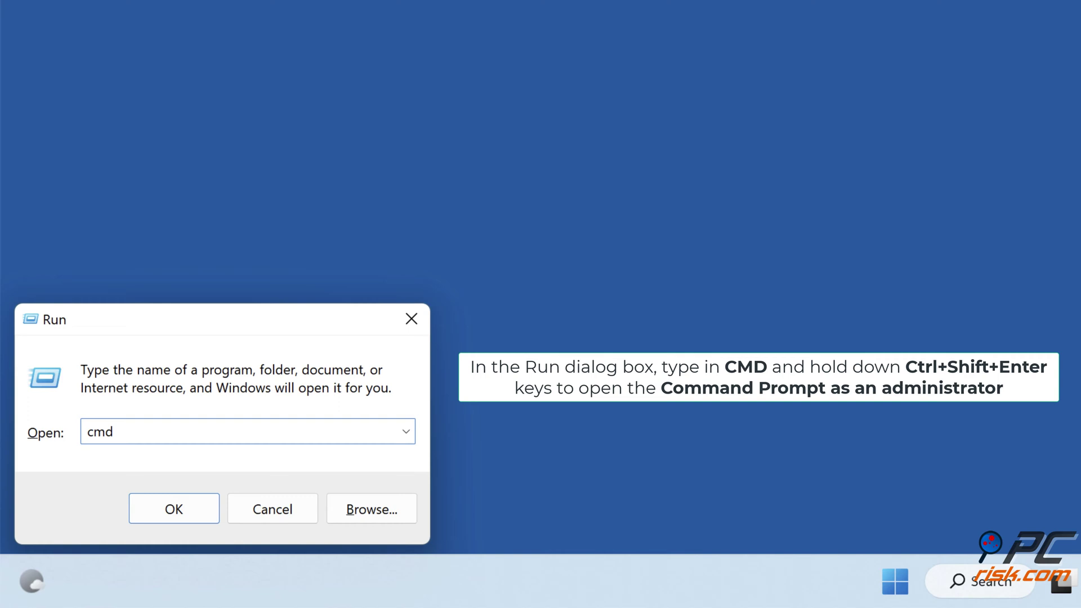
pyautogui.hotkey('ctrl', 'shift', 'Return')
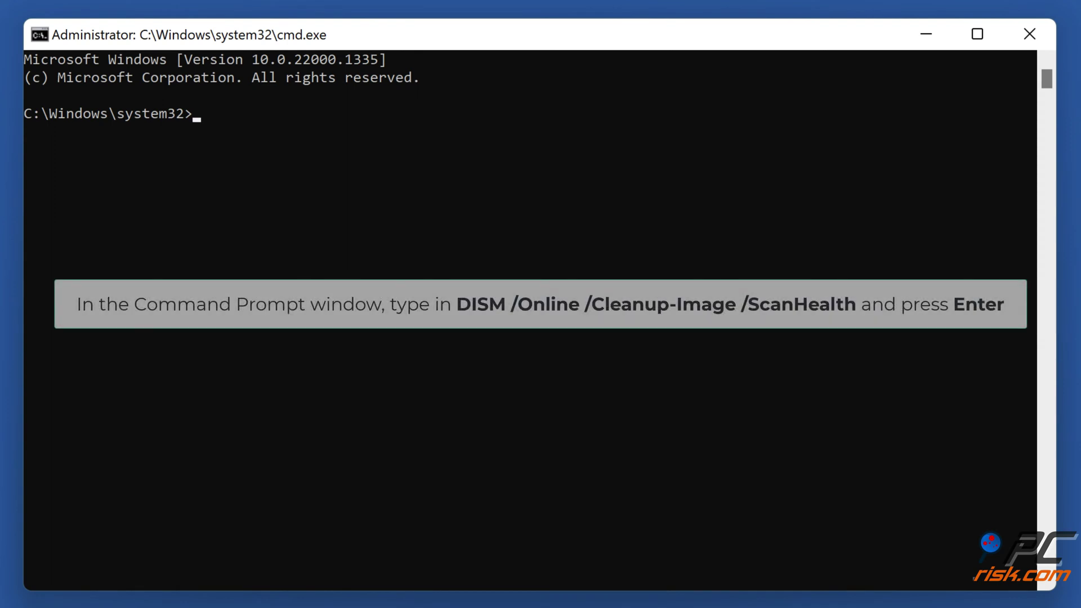
# - Run DISM /Online /Cleanup-Image /ScanHealth, then /RestoreHealth, then sfc /scannow
pyautogui.write('dism /on')
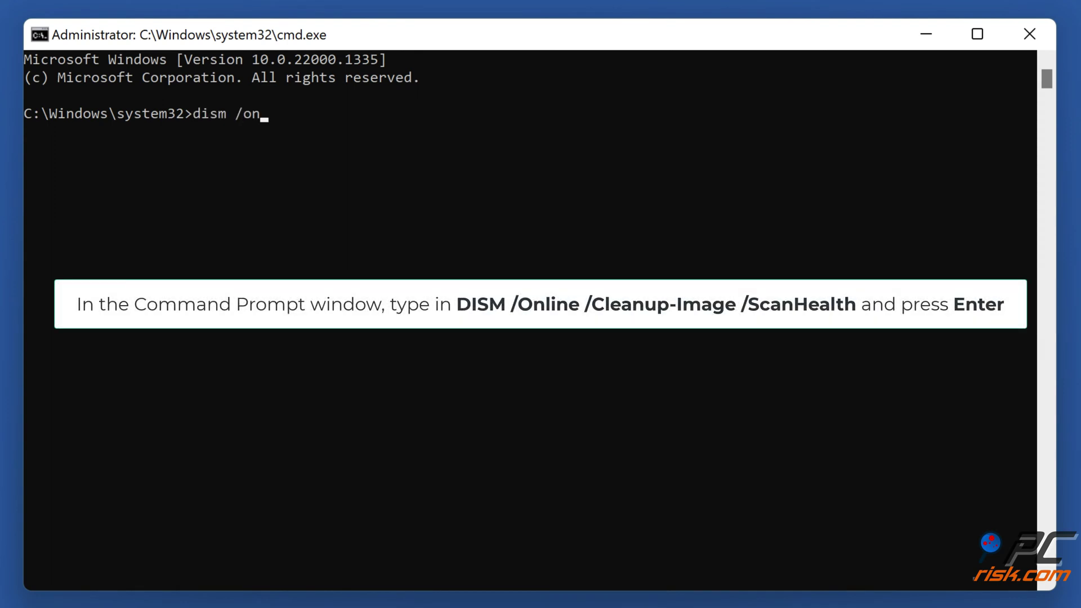
pyautogui.write('line /cleanup-image /scanhealth')
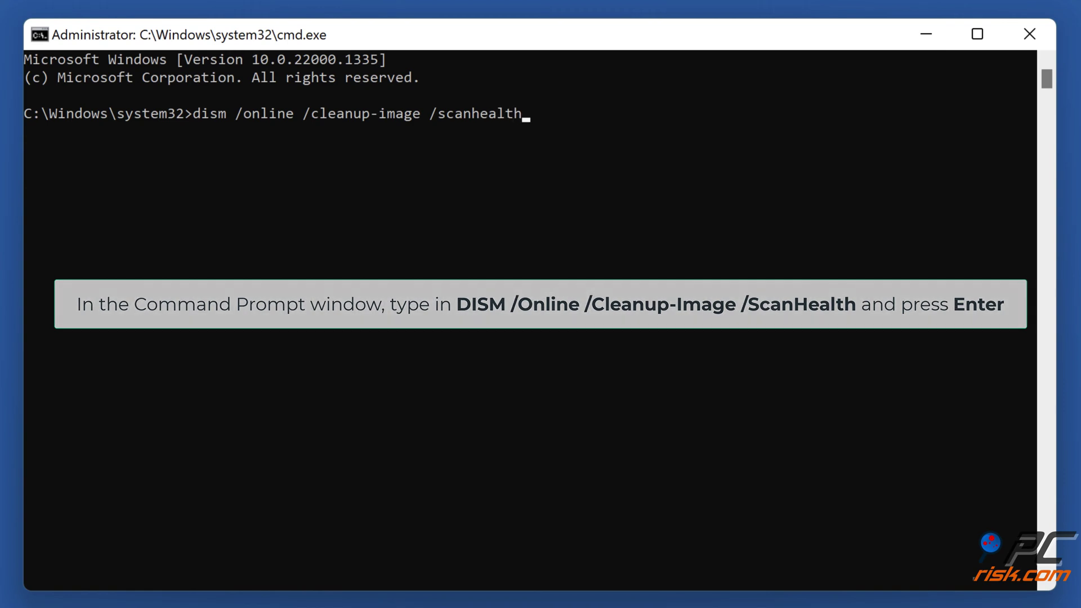
pyautogui.press('Return')
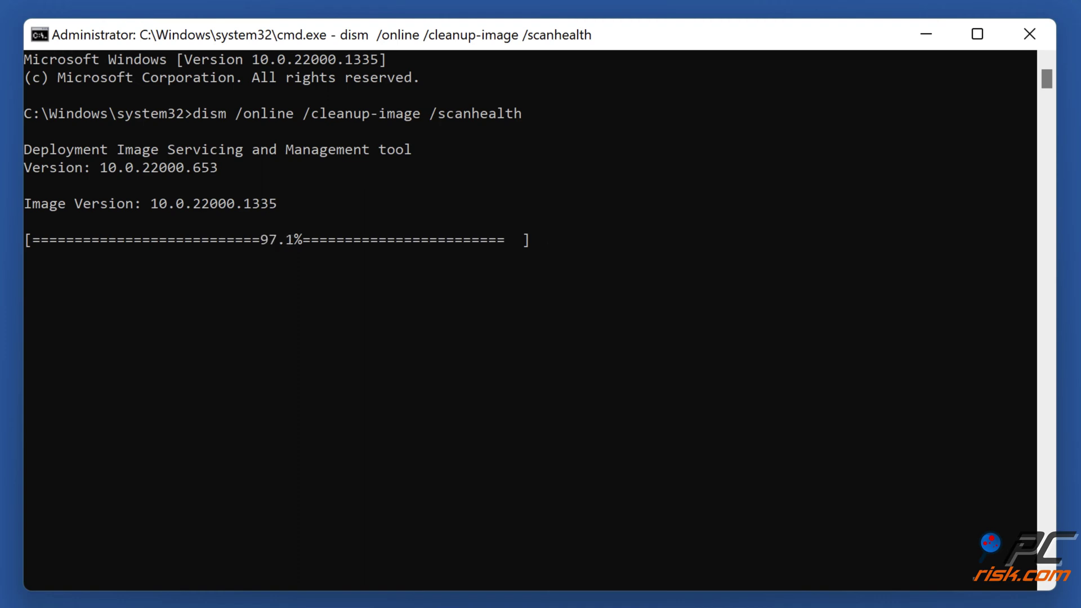
pyautogui.write('dism /o')
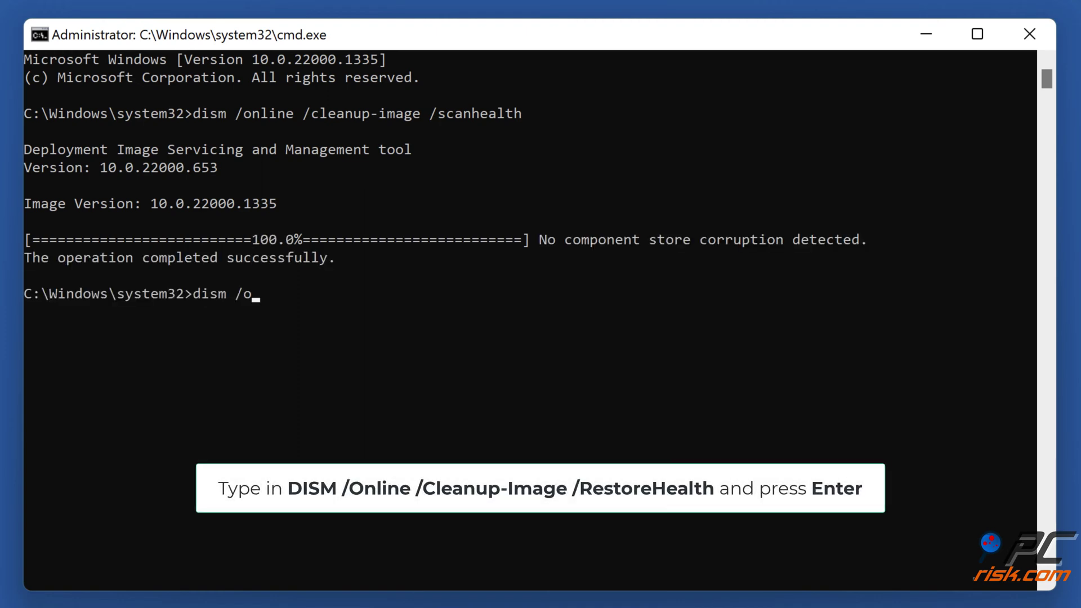
pyautogui.write('nline /cleanup-image ')
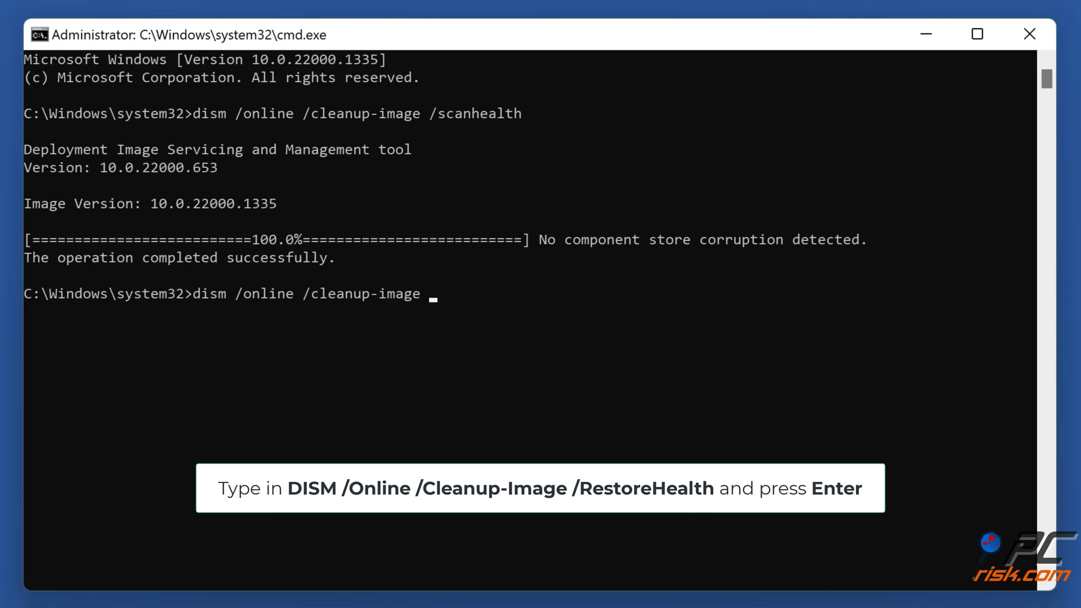
pyautogui.write('/restorehealth')
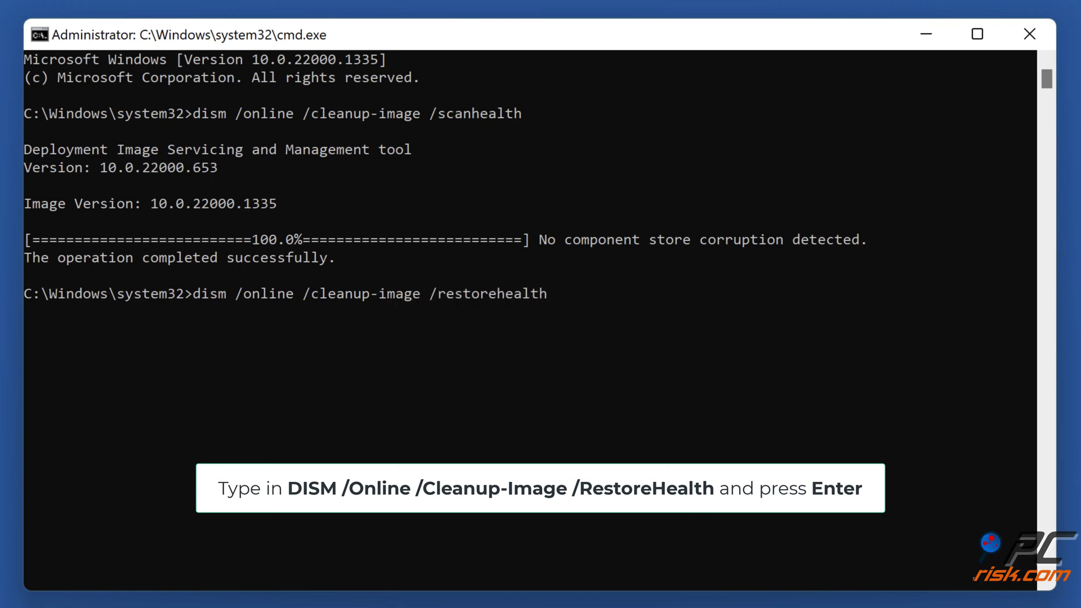
pyautogui.press('Return')
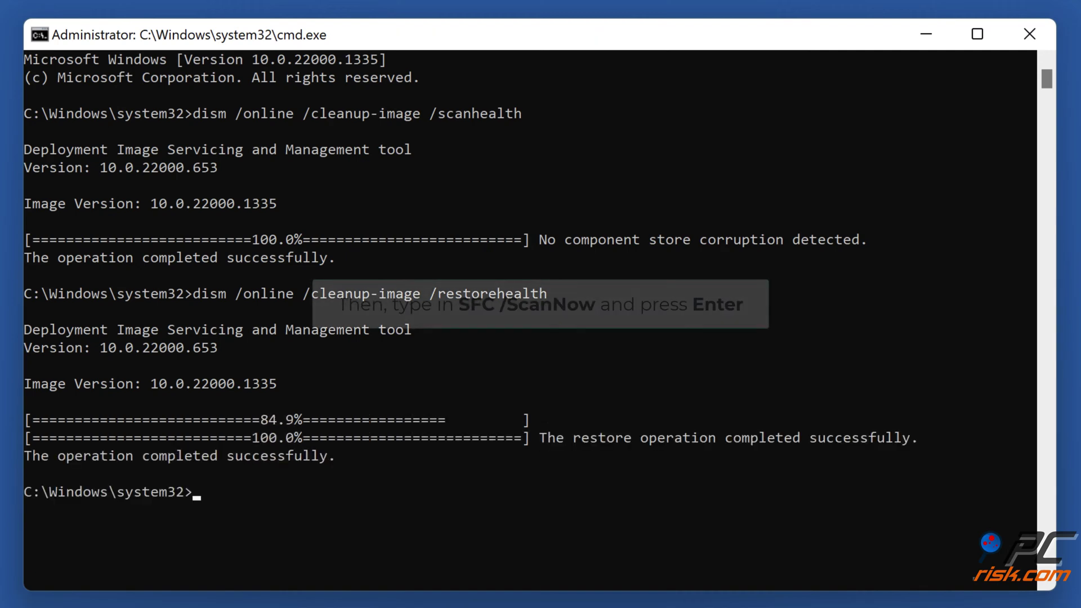
pyautogui.write('sf')
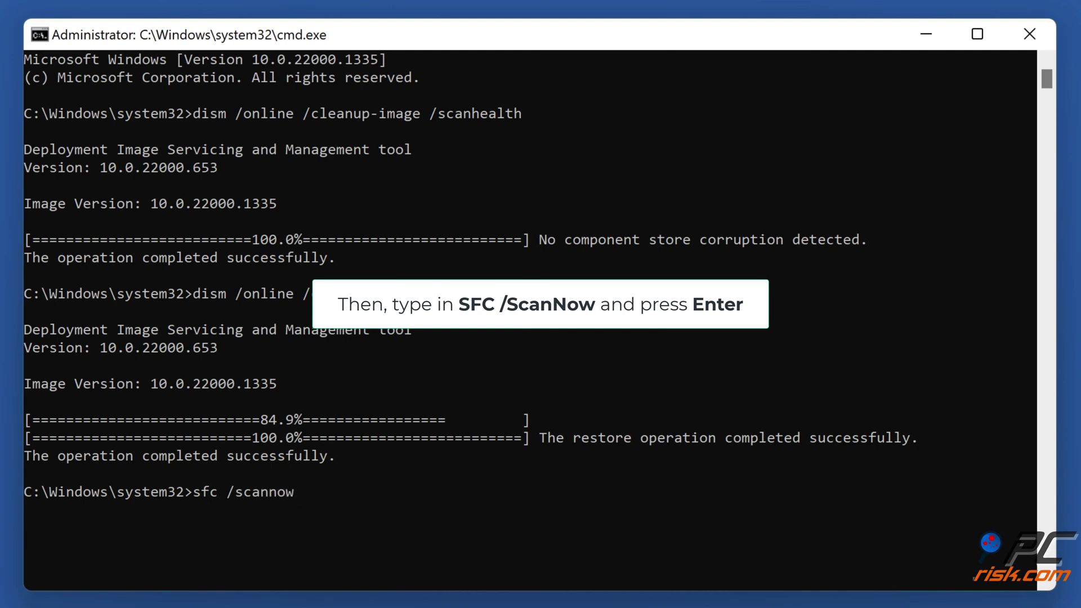
pyautogui.write('c /scannow')
pyautogui.press('Return')
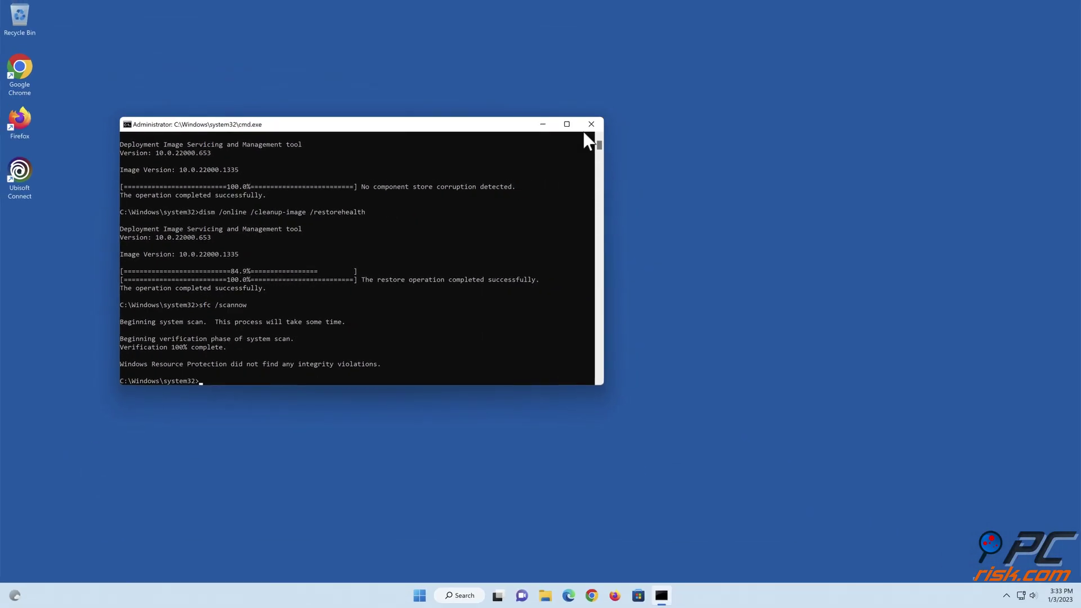
# - Close the Command Prompt and bring up the Start menu's power options to restart
pyautogui.click(591, 125)
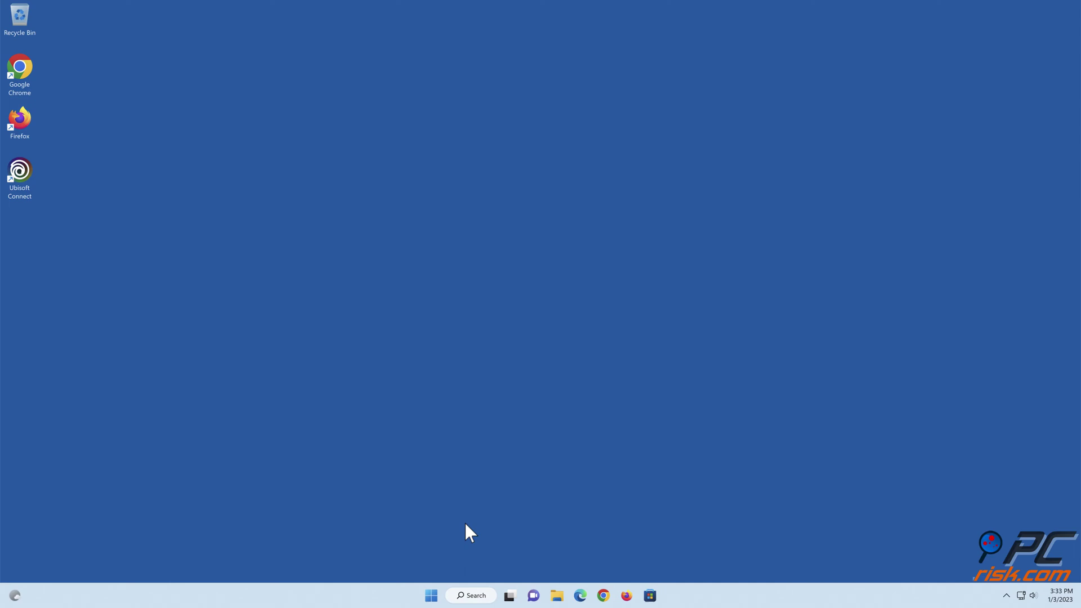
pyautogui.click(434, 594)
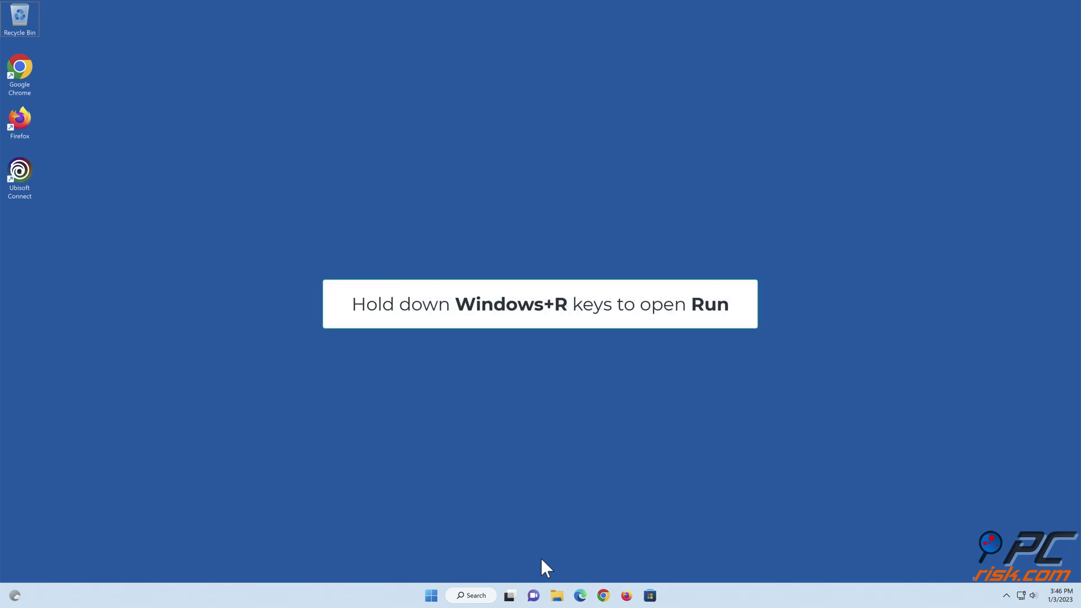
# - Open Network Connections by running ncpa.cpl from the Run dialog
pyautogui.press('super+r')
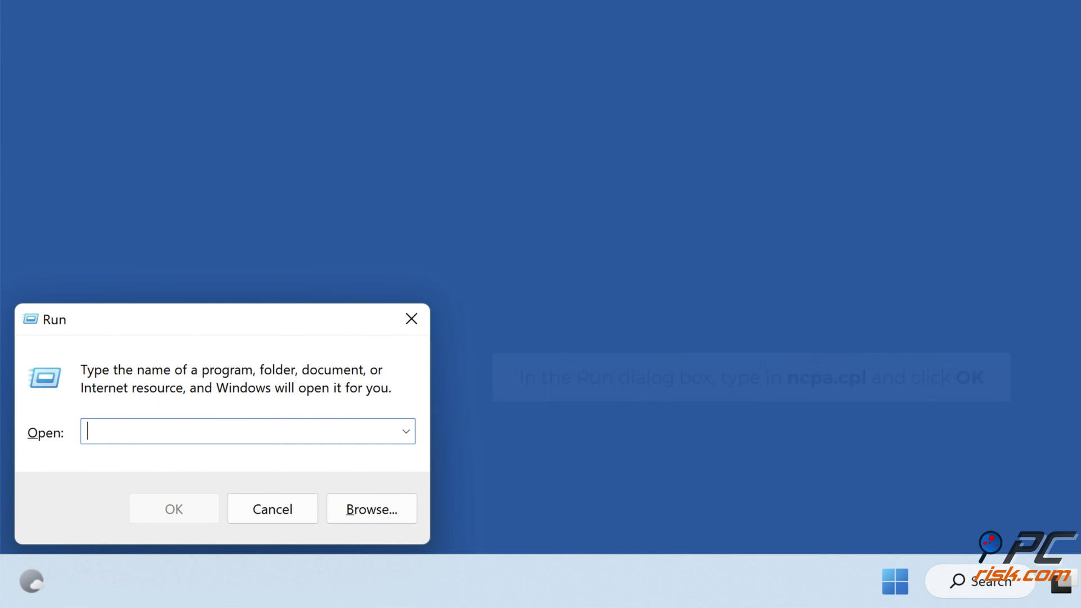
pyautogui.write('ncpa.cpl')
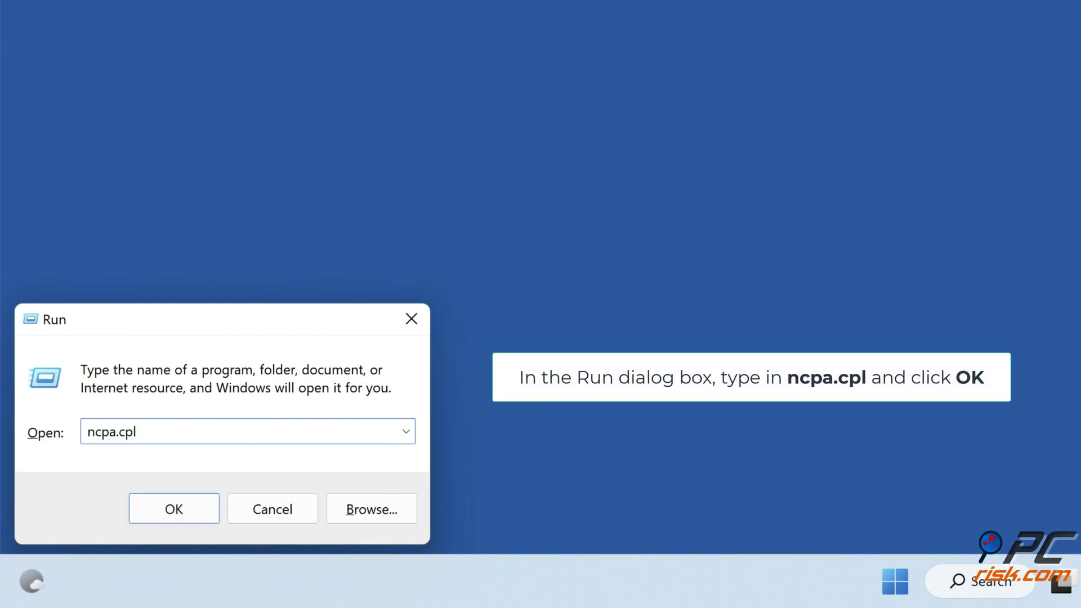
pyautogui.click(172, 519)
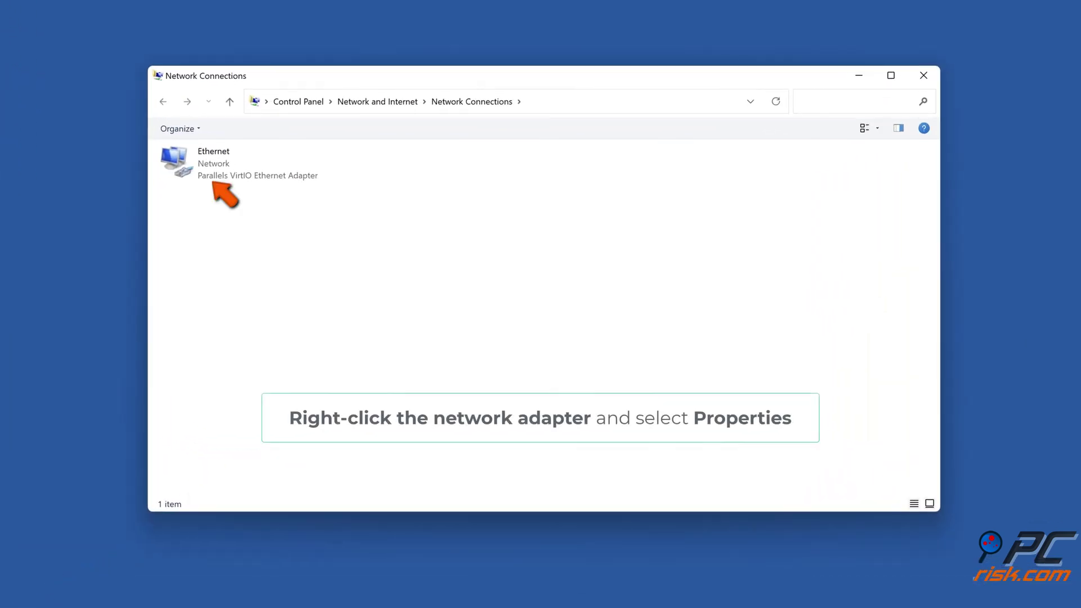
# - Open the Internet Protocol Version 4 (TCP/IPv4) properties of the Ethernet adapter
pyautogui.rightClick(206, 175)
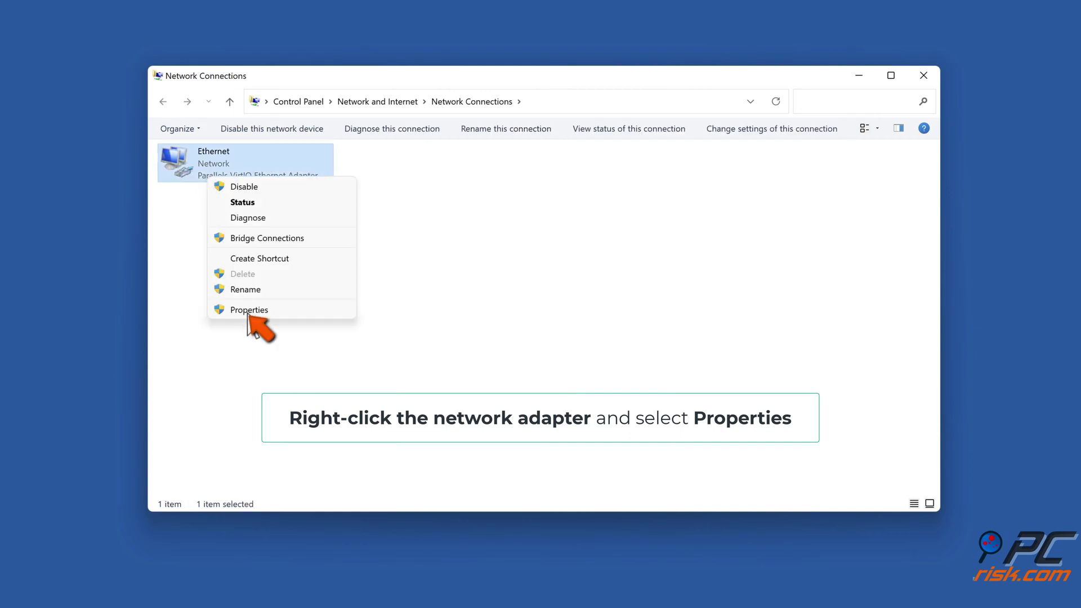
pyautogui.click(248, 311)
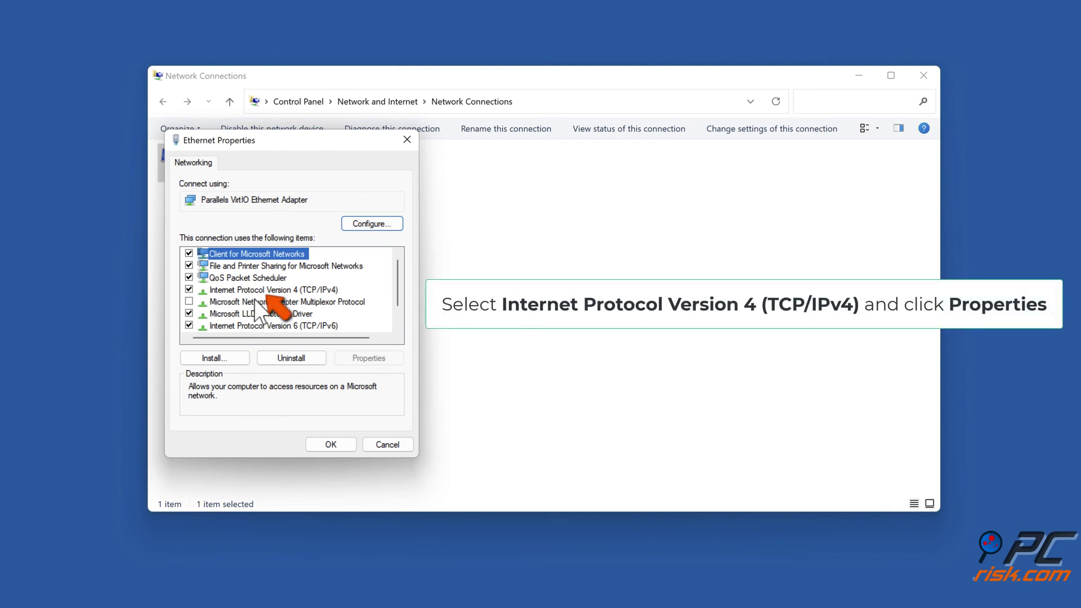
pyautogui.click(261, 291)
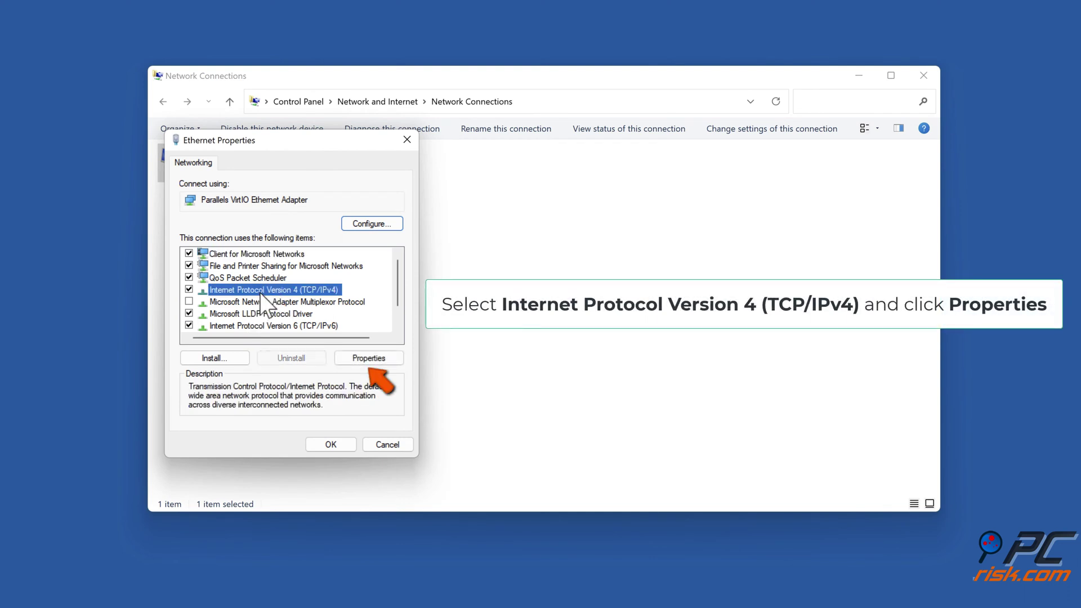
pyautogui.click(365, 360)
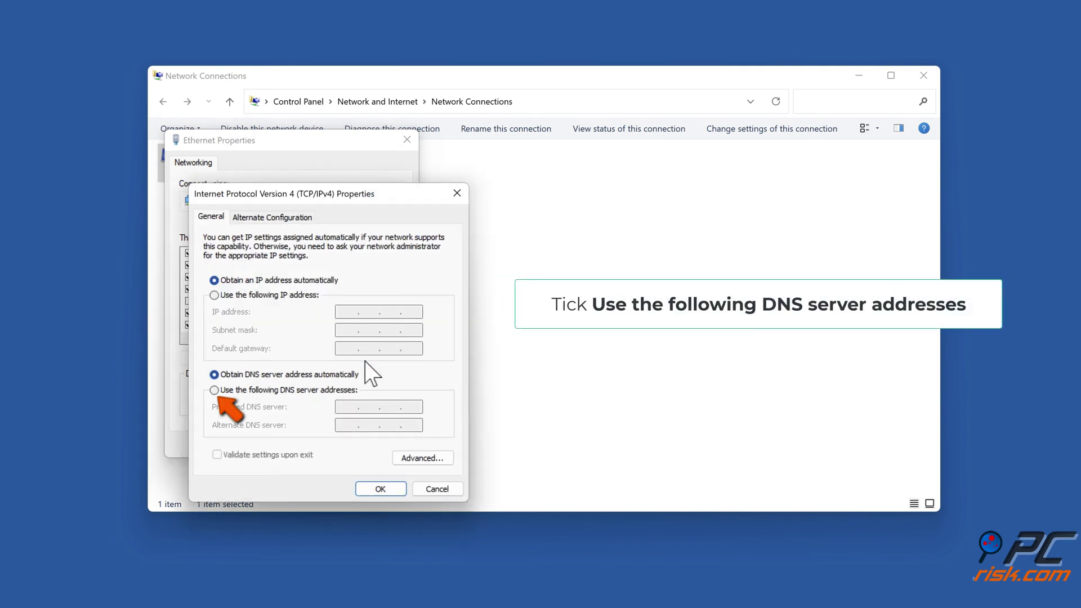
# - Set the IPv4 DNS servers manually to 1.1.1.1 preferred and 1.0.0.1 alternate
pyautogui.click(214, 390)
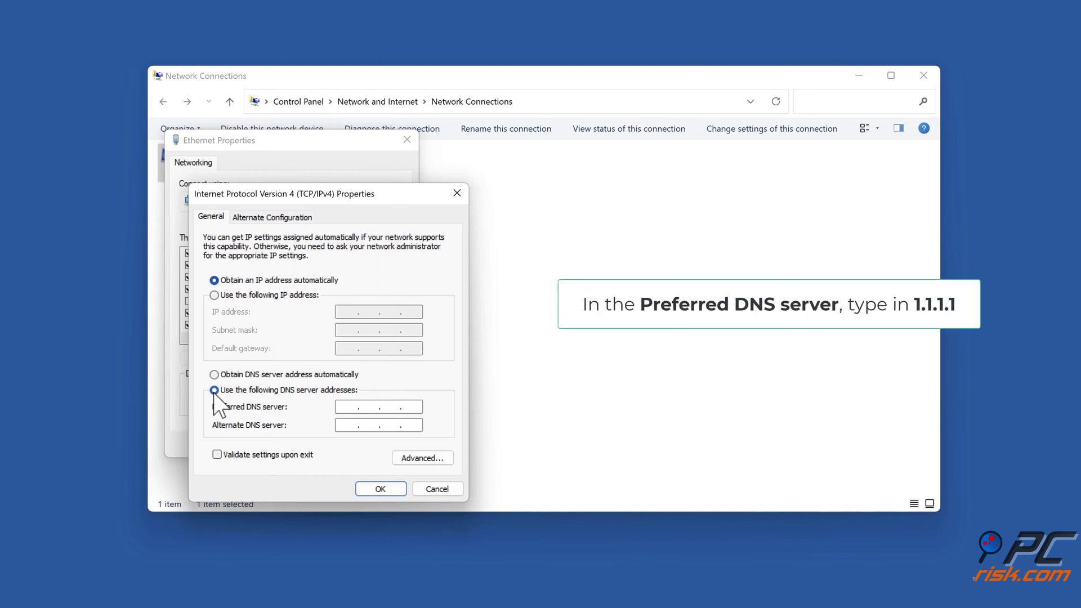
pyautogui.write('1.1.1.1')
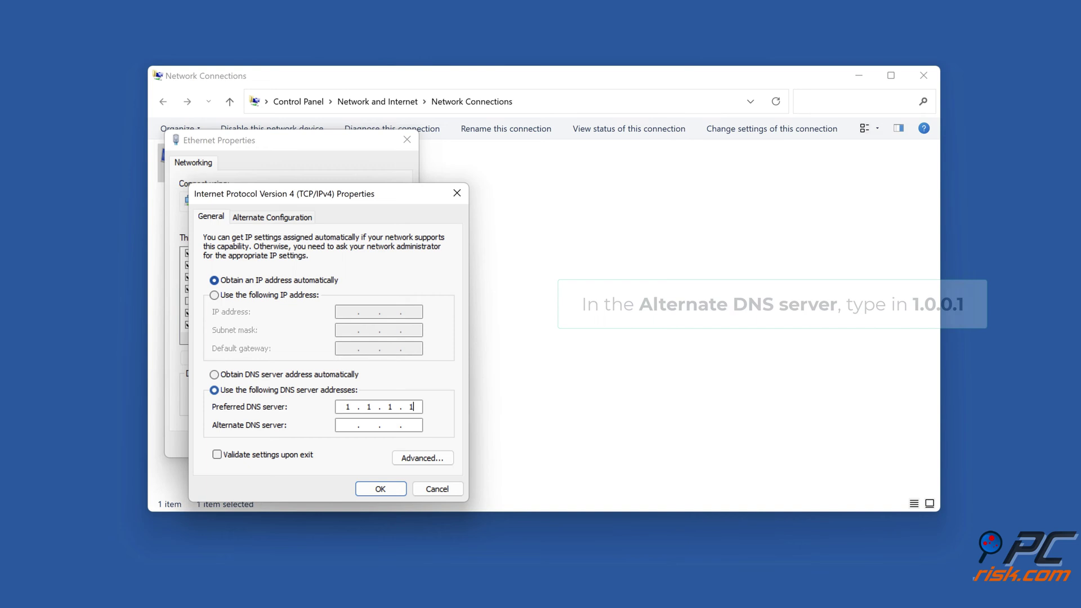
pyautogui.click(347, 426)
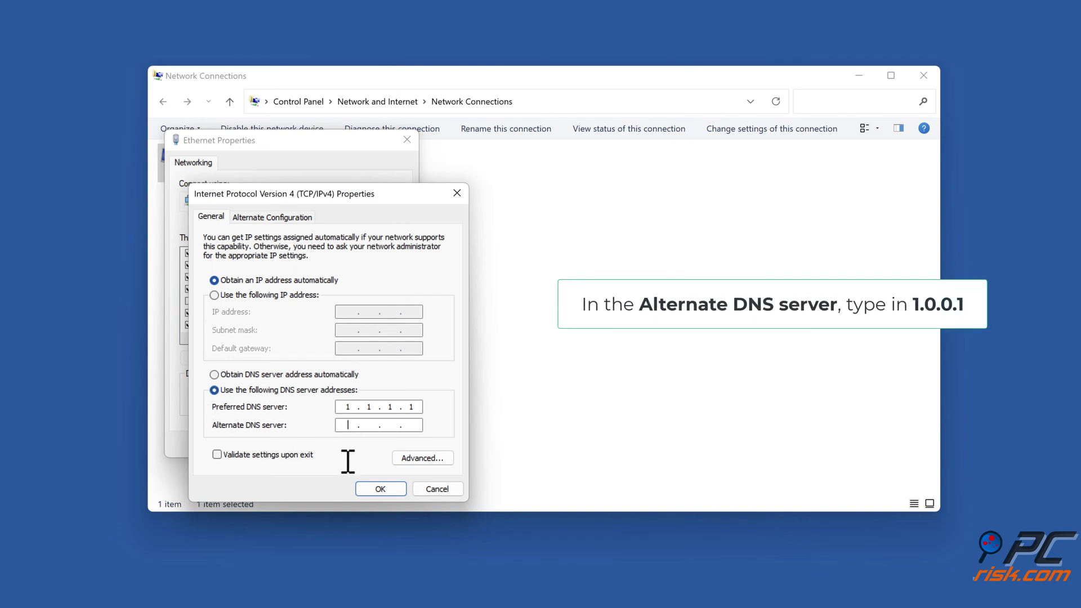
pyautogui.write('1.0.0.1')
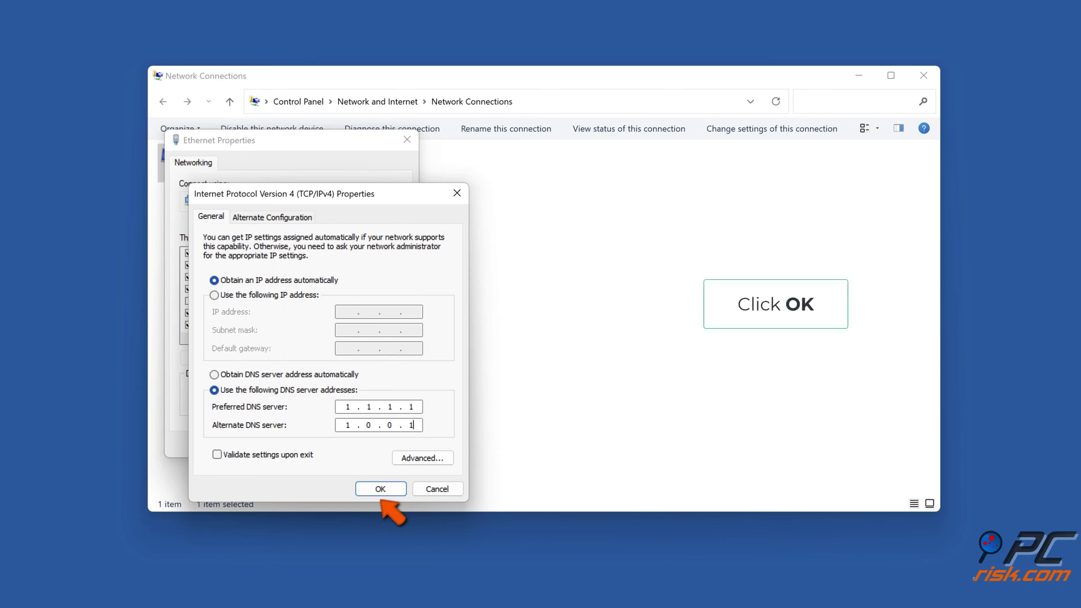
pyautogui.click(381, 490)
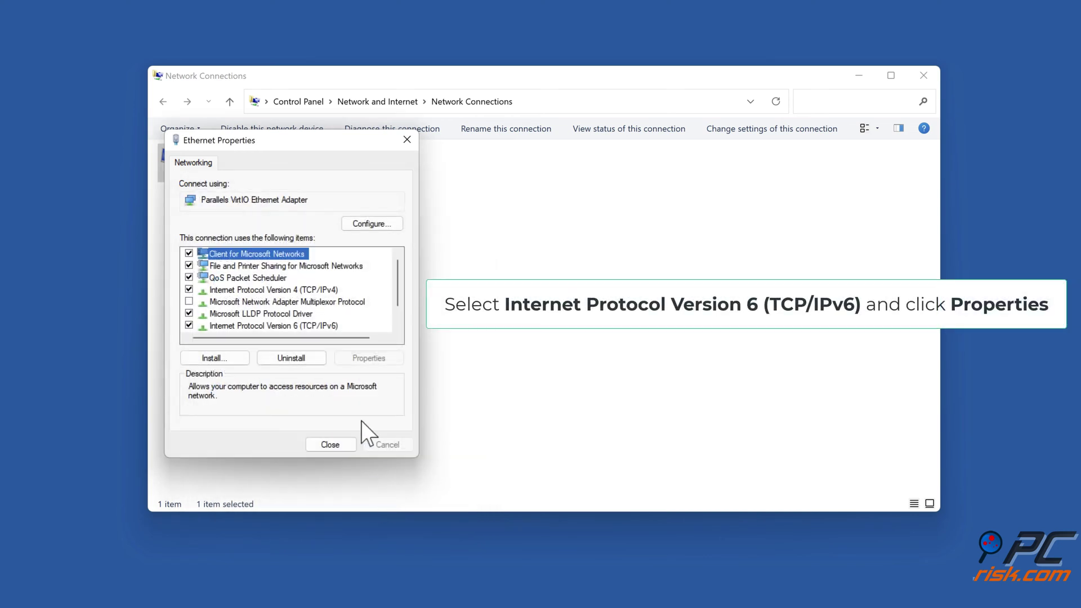
# - In TCP/IPv6 properties, enter Cloudflare DNS 2606:4700:4700::1111 and 2606:4700:4700::1001 manually
pyautogui.scroll(-1, 363, 299)
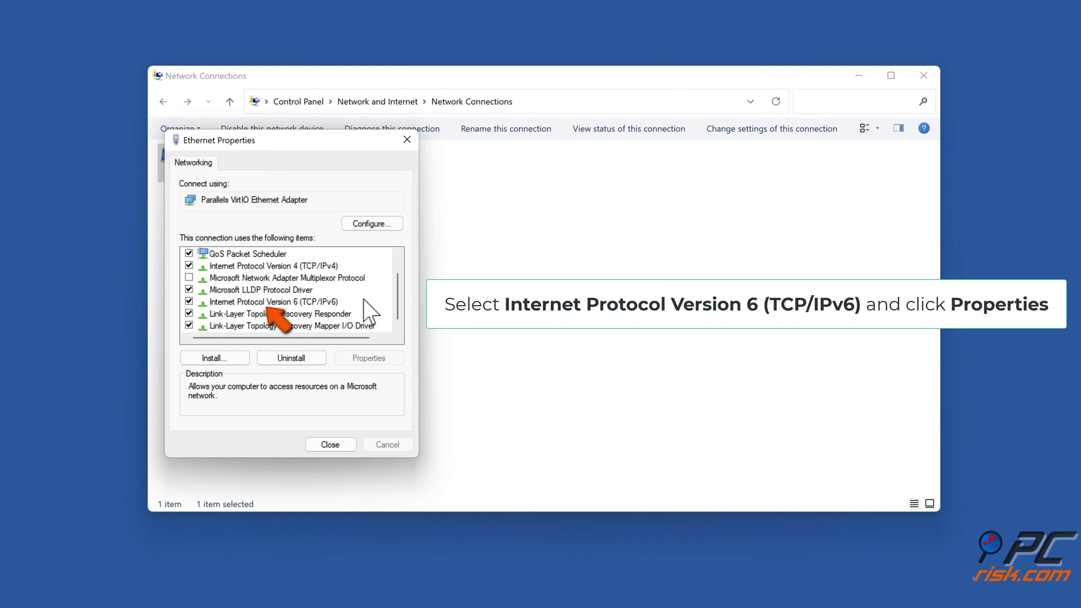
pyautogui.click(336, 305)
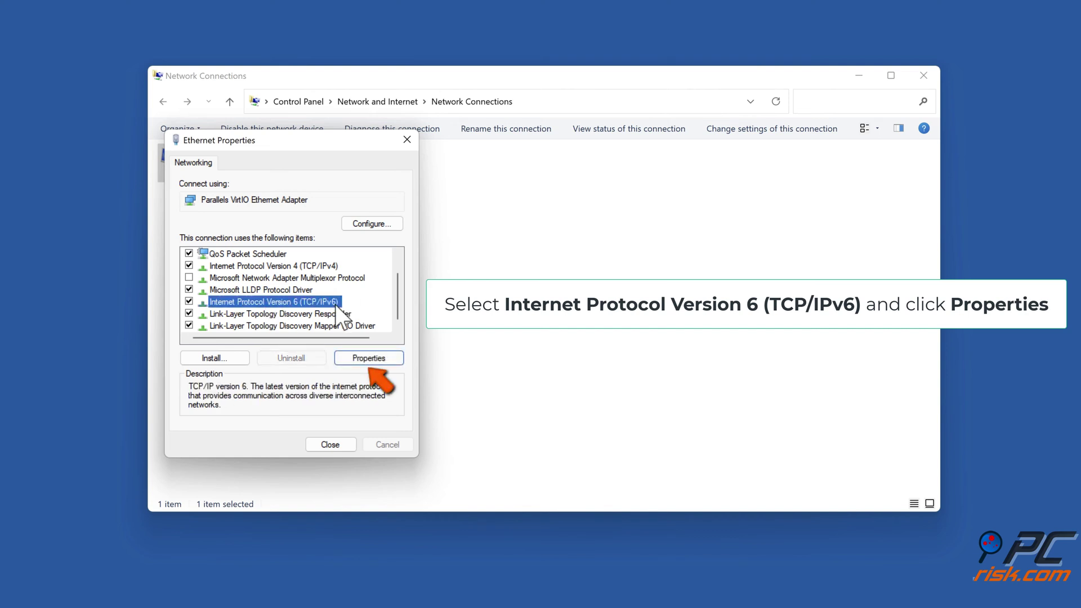
pyautogui.click(369, 359)
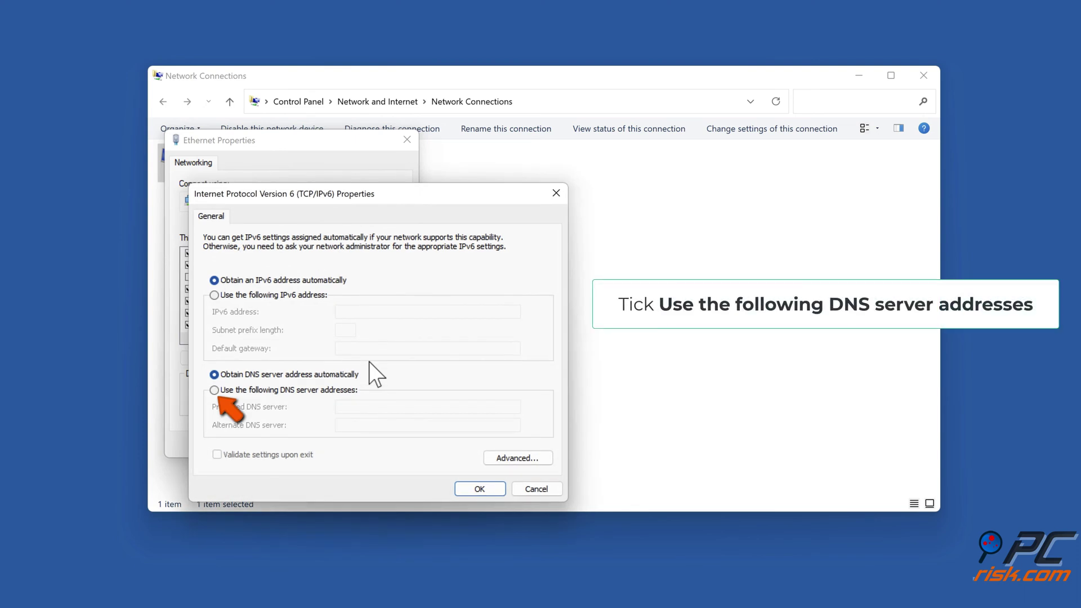
pyautogui.click(216, 390)
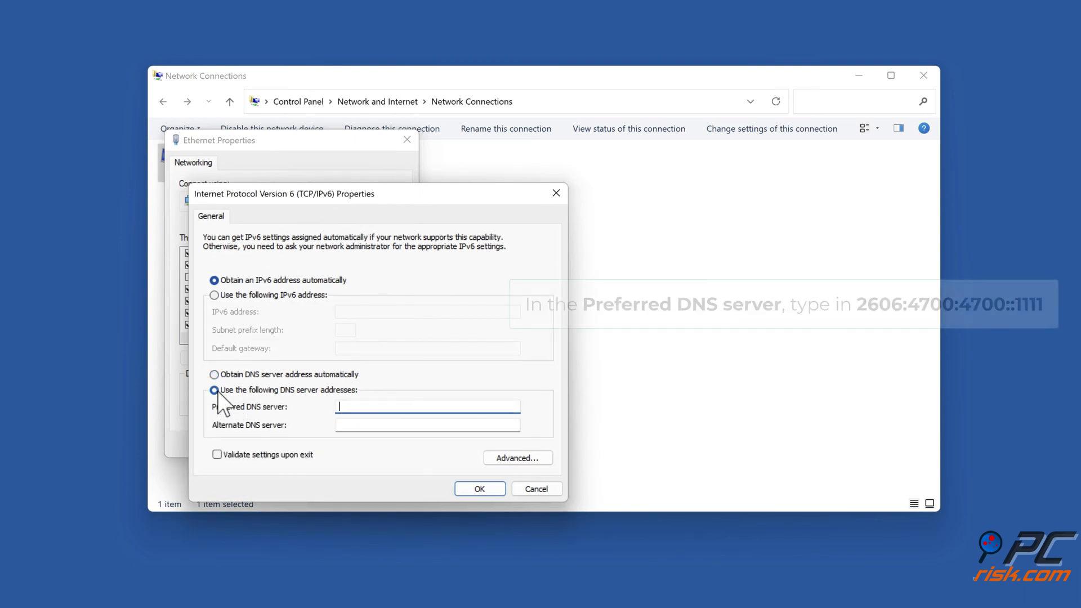
pyautogui.write('2606:4700:4')
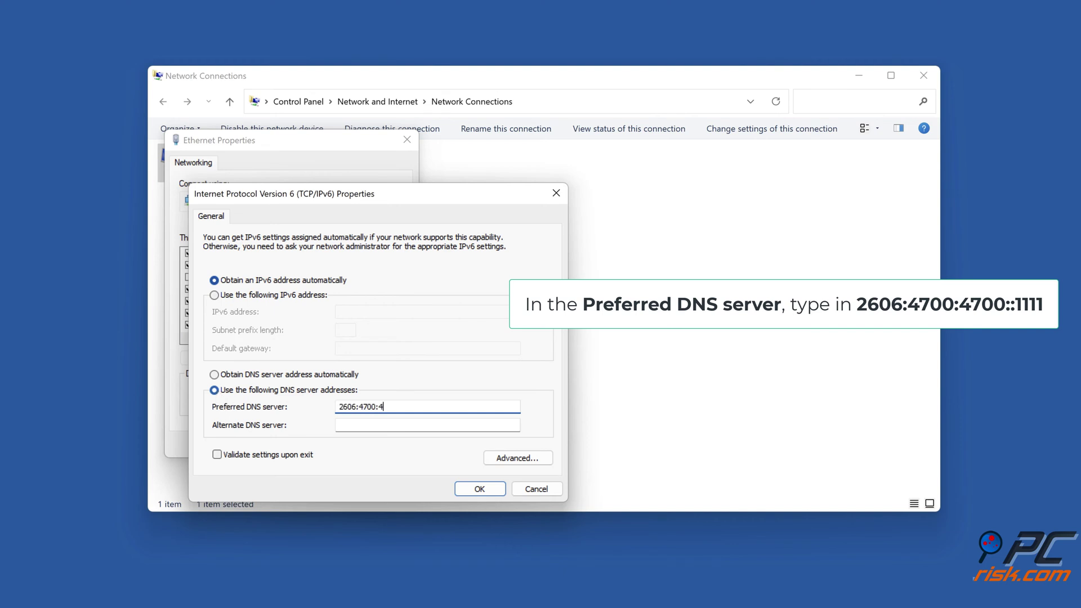
pyautogui.write('1111')
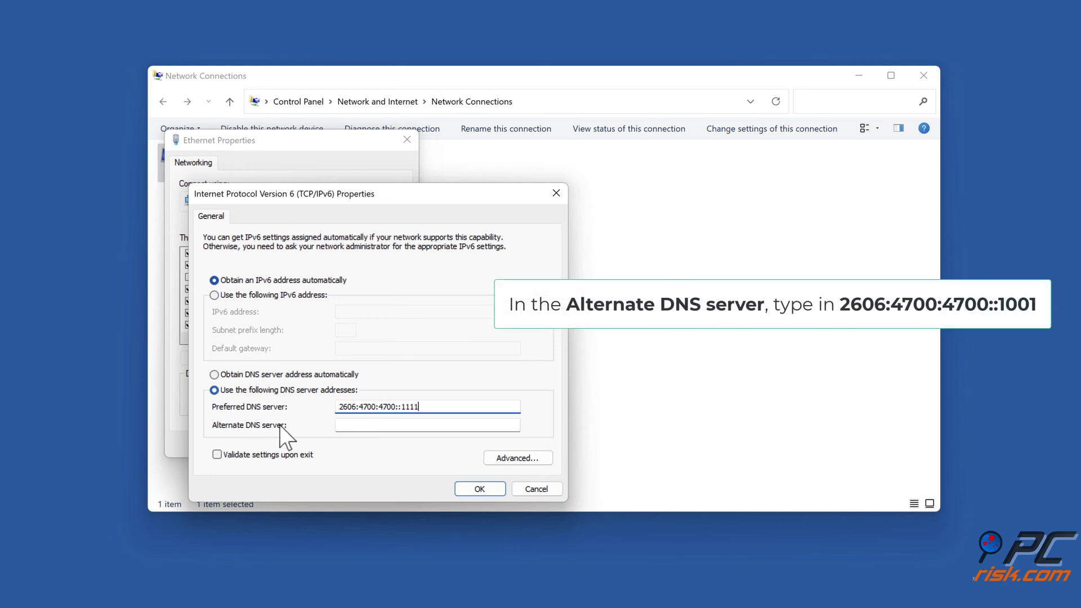
pyautogui.click(349, 427)
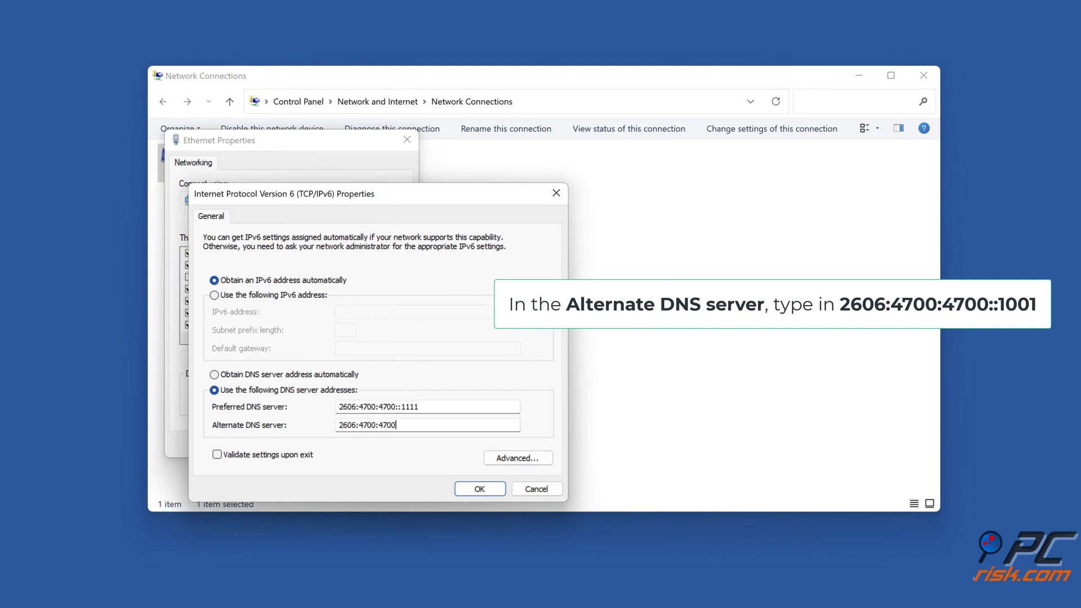
pyautogui.write('2606:4700:4700::1001')
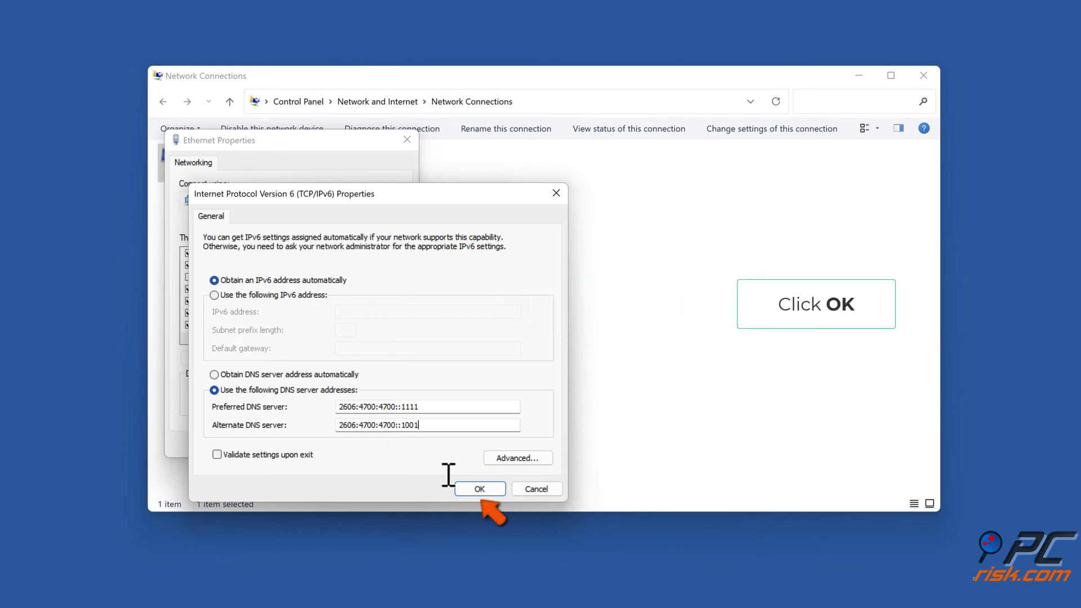
# - Save the IPv6 DNS settings, close the network windows, and begin restarting the PC
pyautogui.click(479, 489)
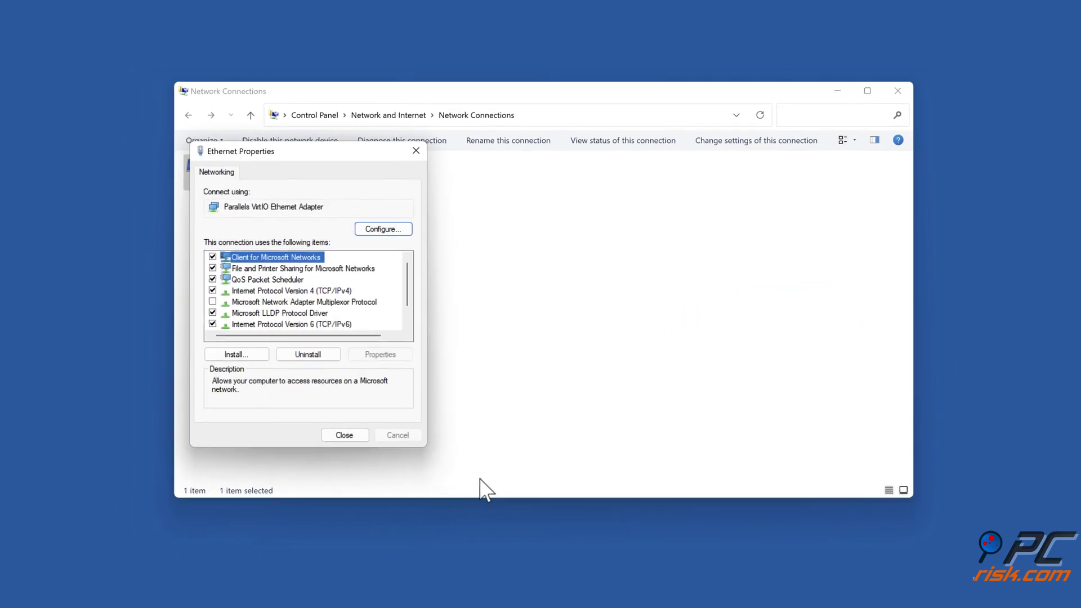
pyautogui.click(387, 411)
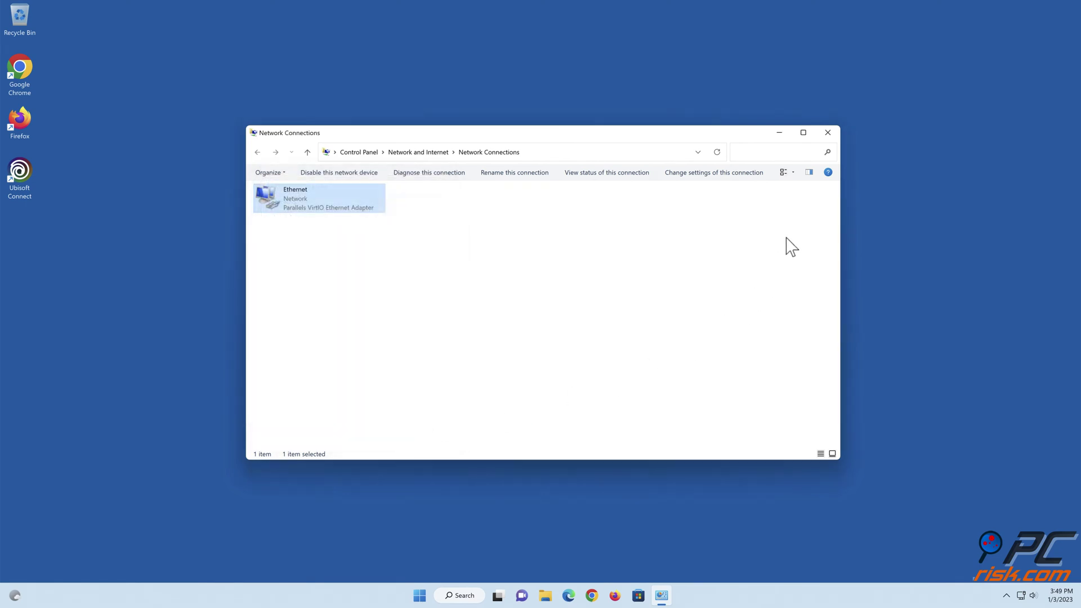
pyautogui.click(832, 134)
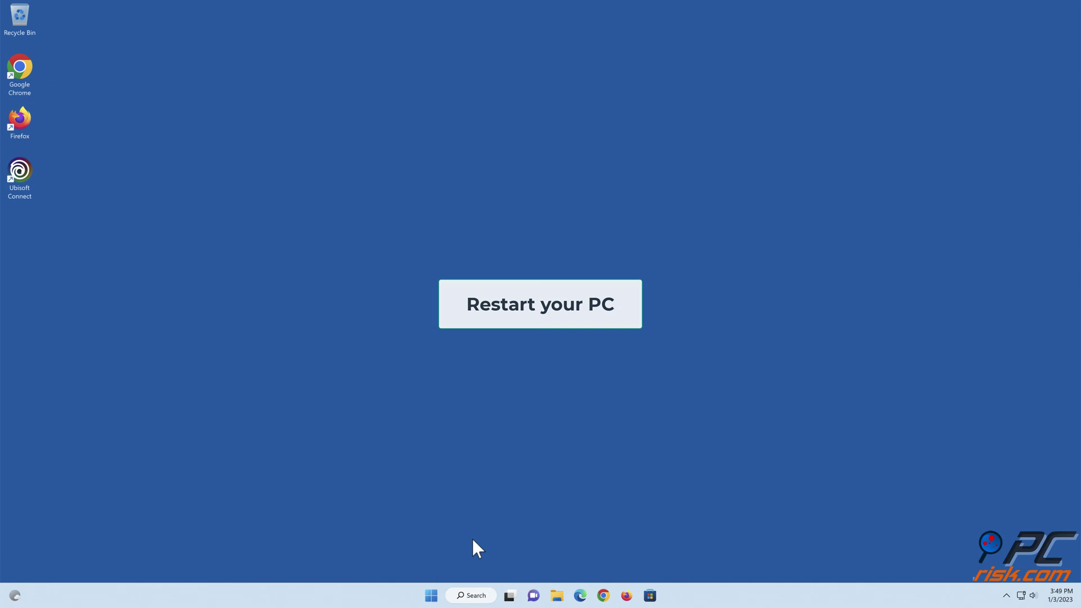
pyautogui.click(432, 596)
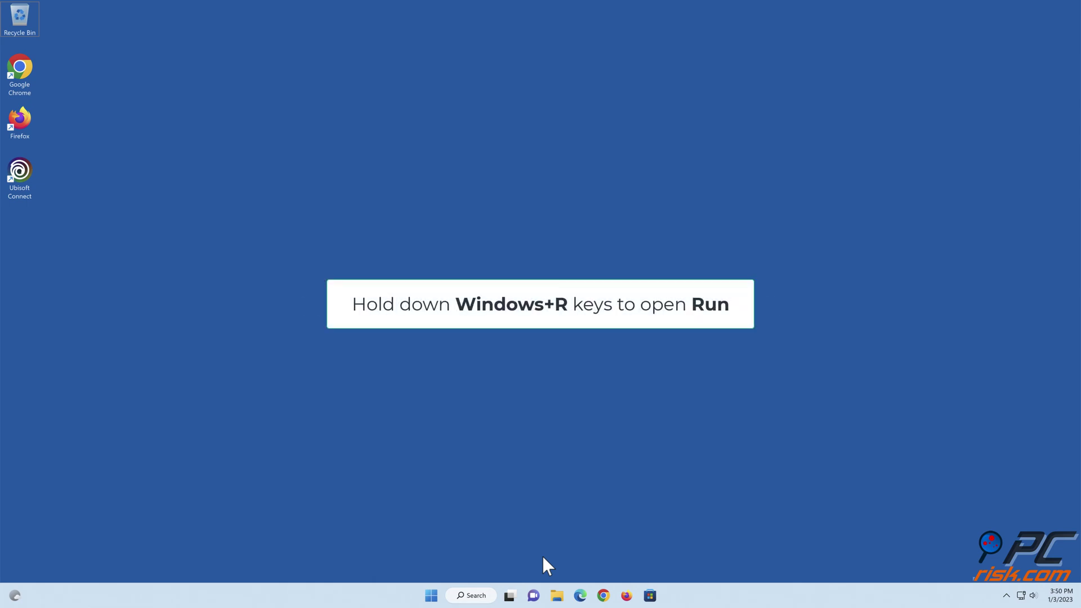
# - Untick Internet Protocol Version 6 (TCP/IPv6) in the Ethernet adapter's properties via ncpa.cpl and save
pyautogui.press('super+r')
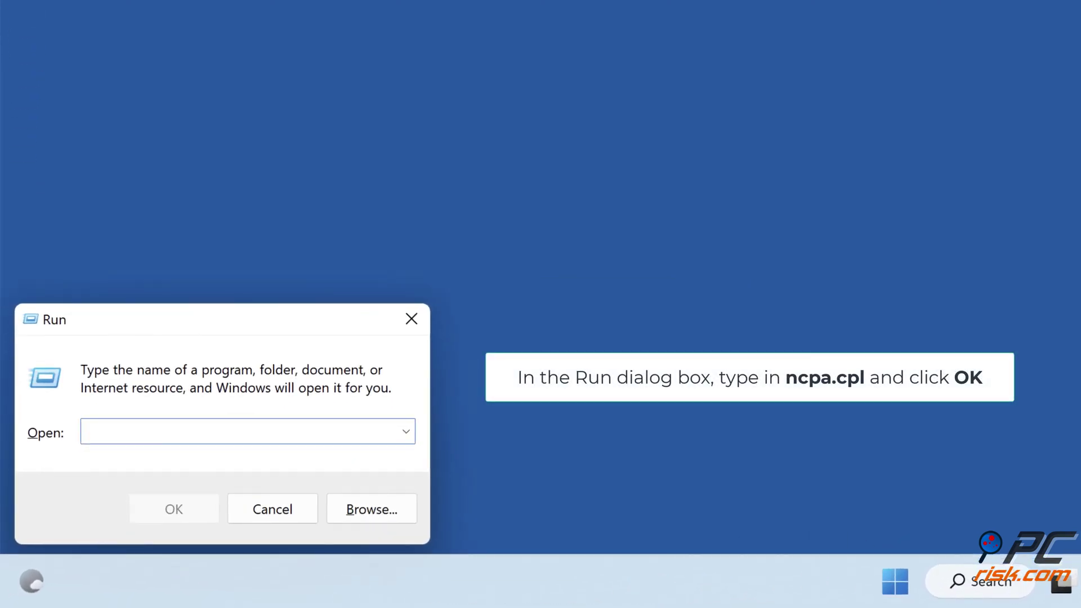
pyautogui.write('n')
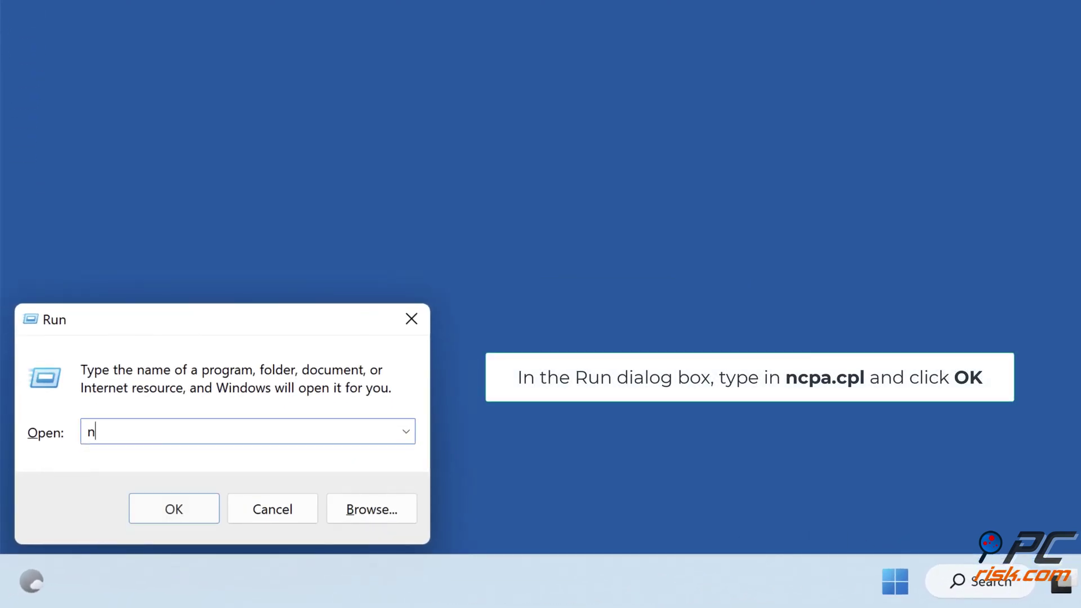
pyautogui.write('cpa.cpl')
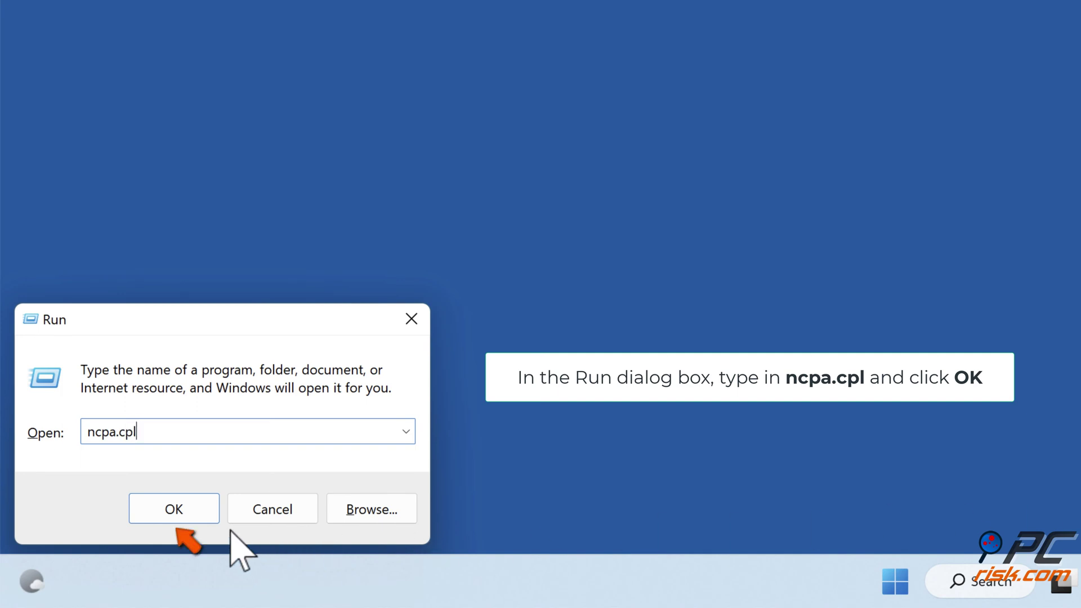
pyautogui.click(174, 518)
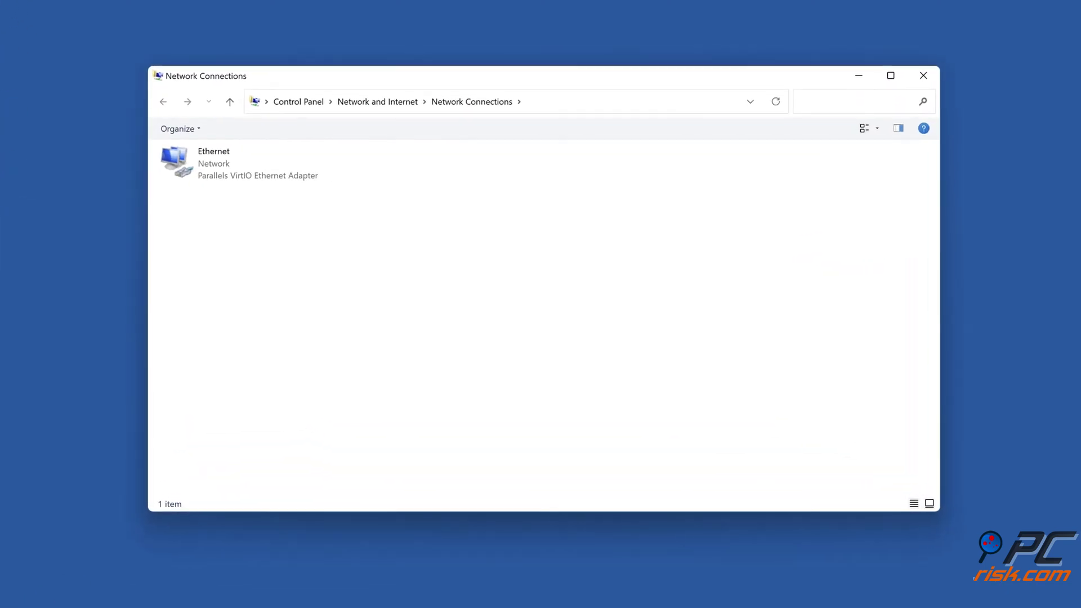
pyautogui.rightClick(212, 179)
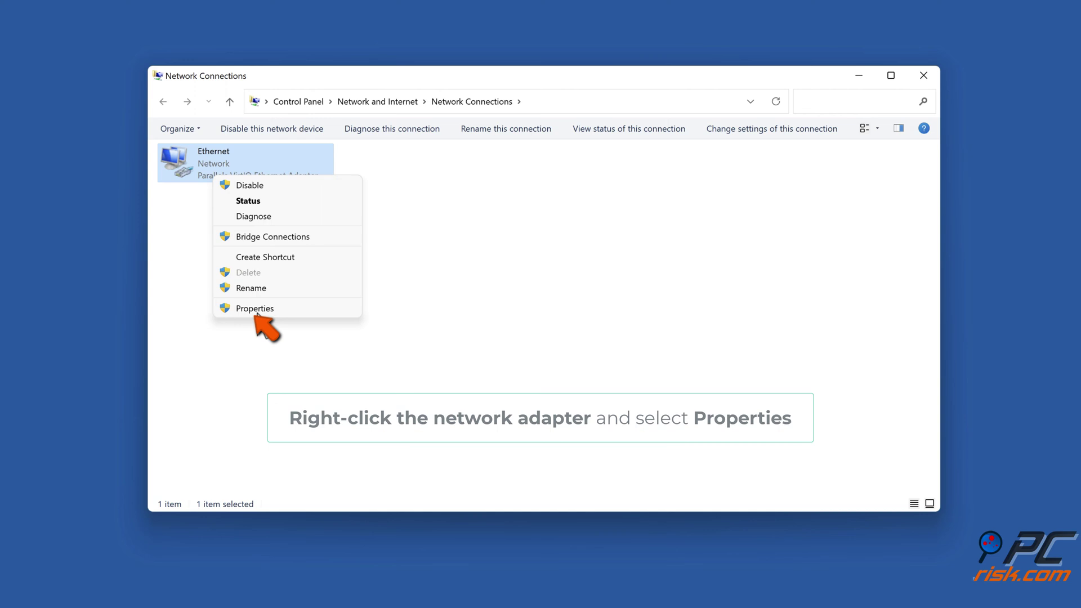
pyautogui.click(255, 308)
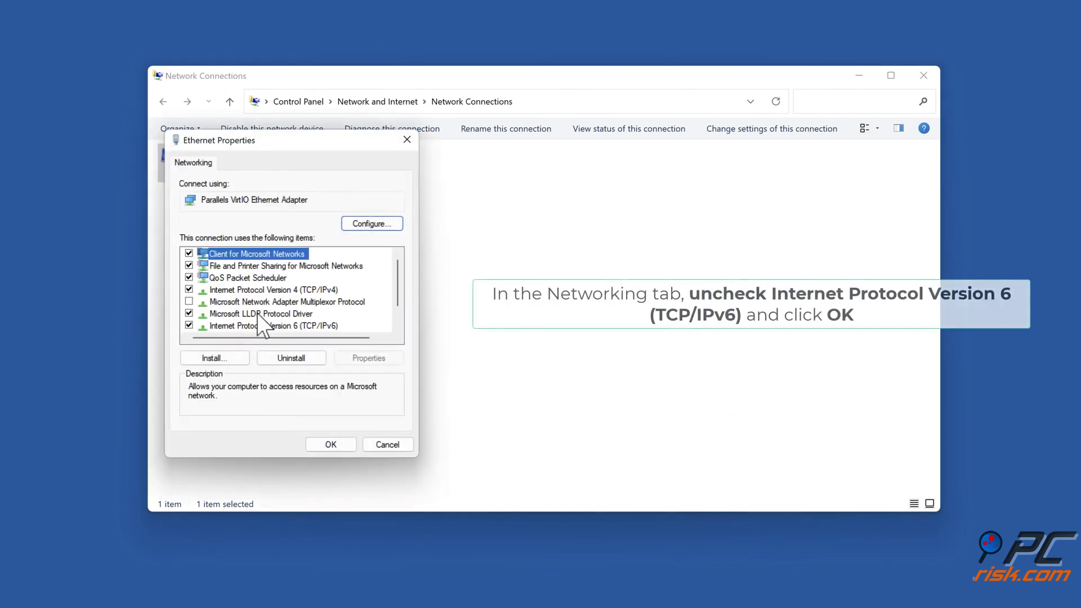
pyautogui.scroll(-1, 257, 313)
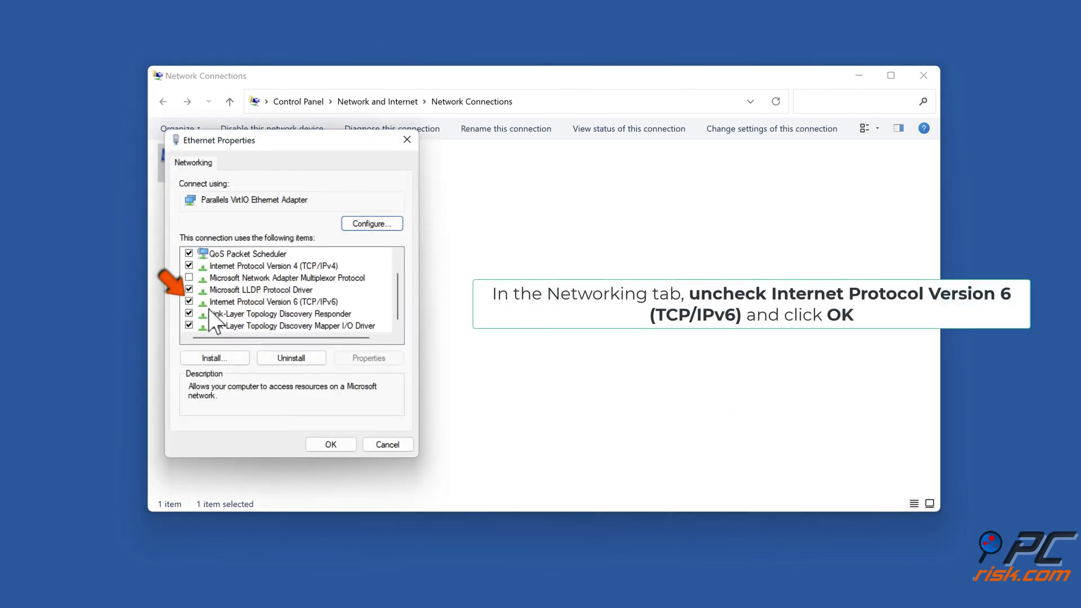
pyautogui.click(190, 302)
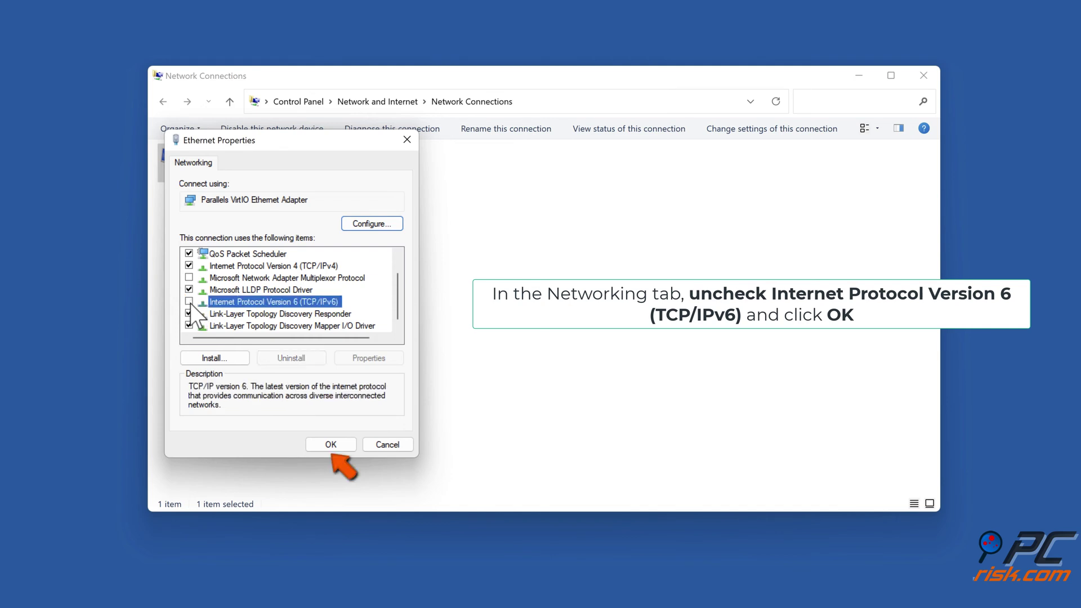
pyautogui.click(331, 444)
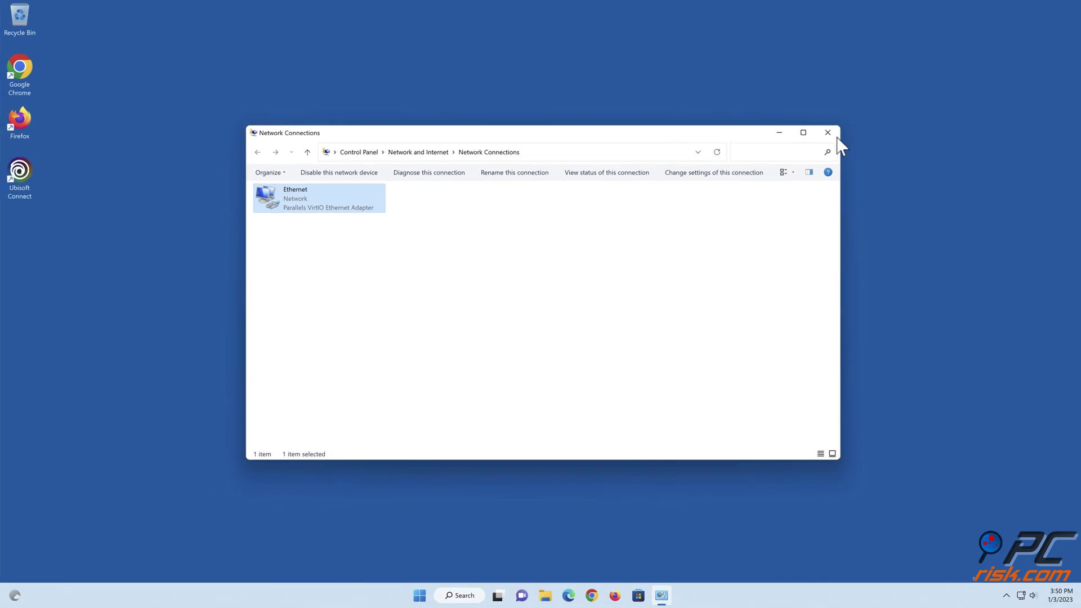
# - Close Network Connections, then in inetcpl.cpl LAN settings disable the proxy server and enable Automatically detect settings
pyautogui.click(828, 133)
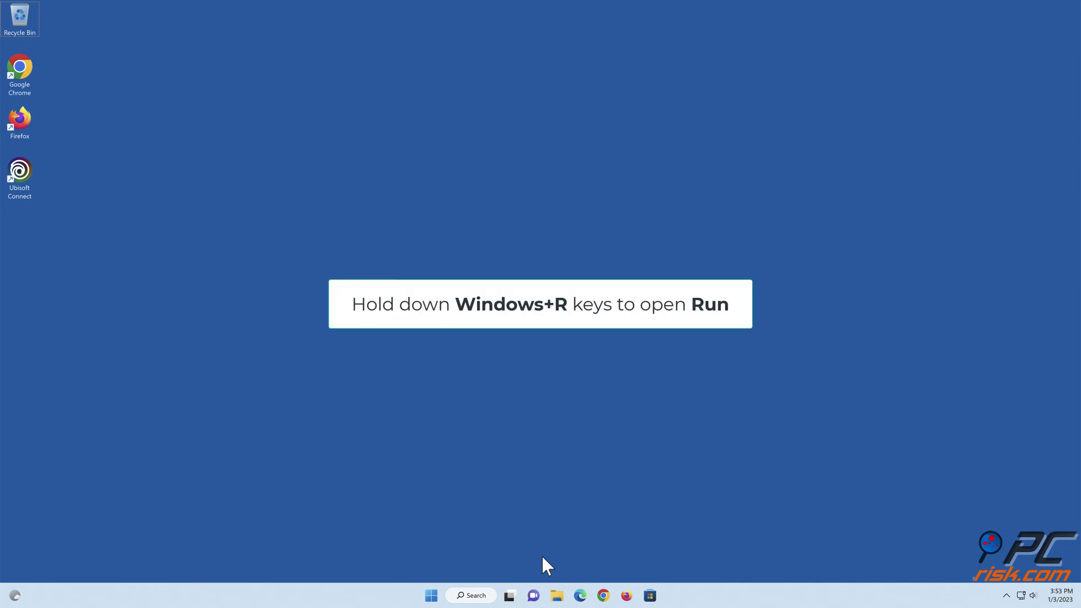
pyautogui.press('super+r')
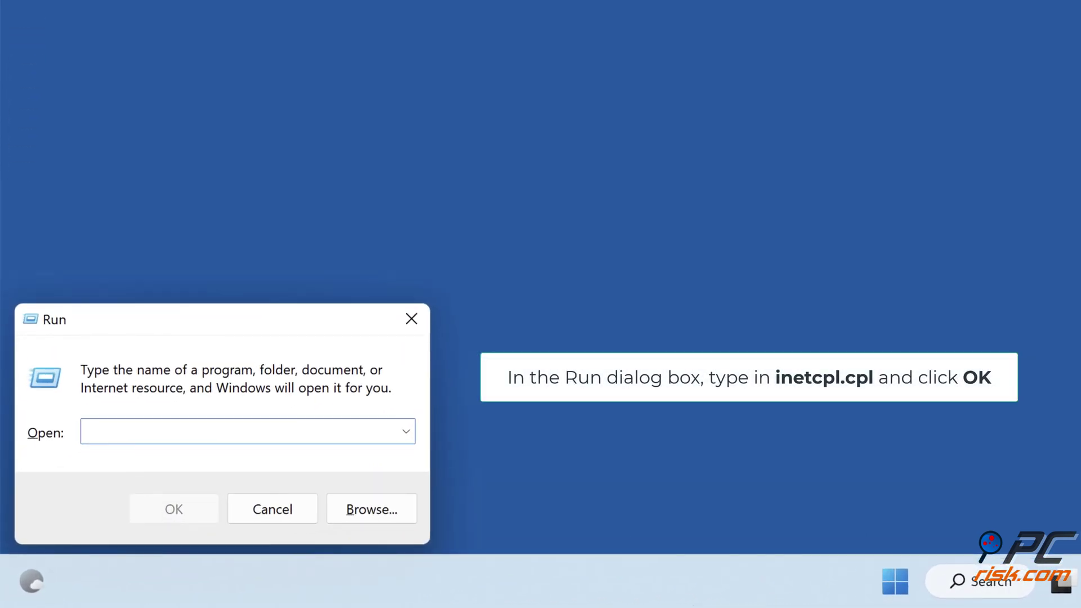
pyautogui.write('inet')
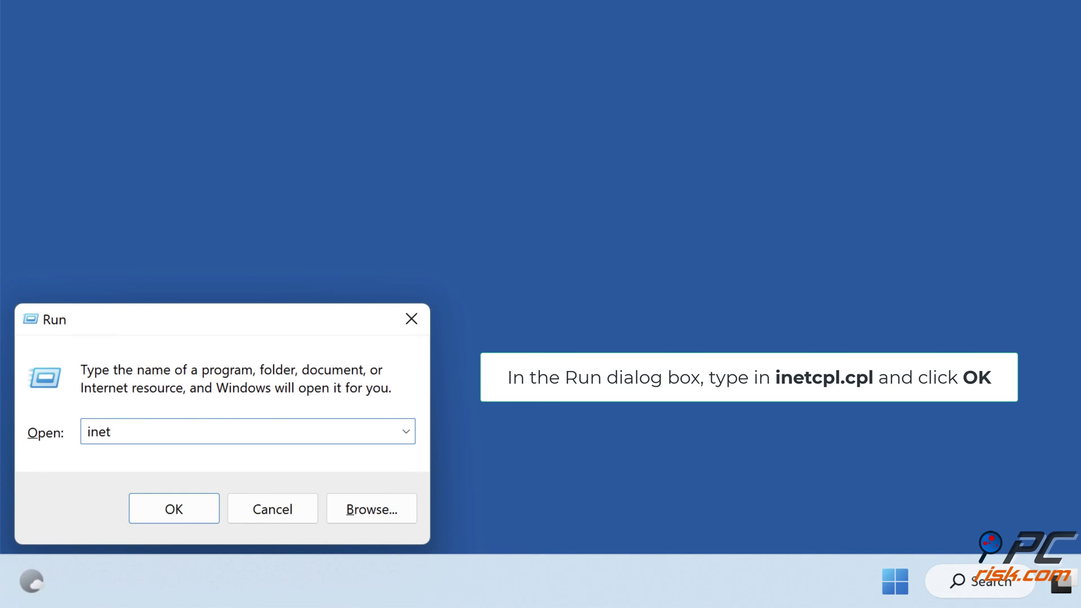
pyautogui.write('cpl.cpl')
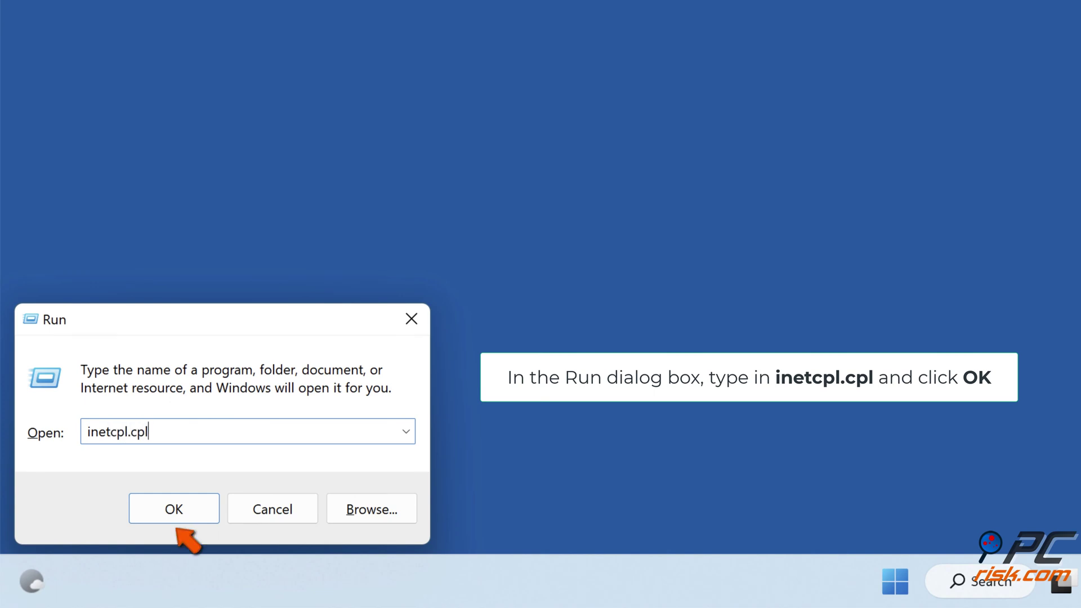
pyautogui.click(173, 522)
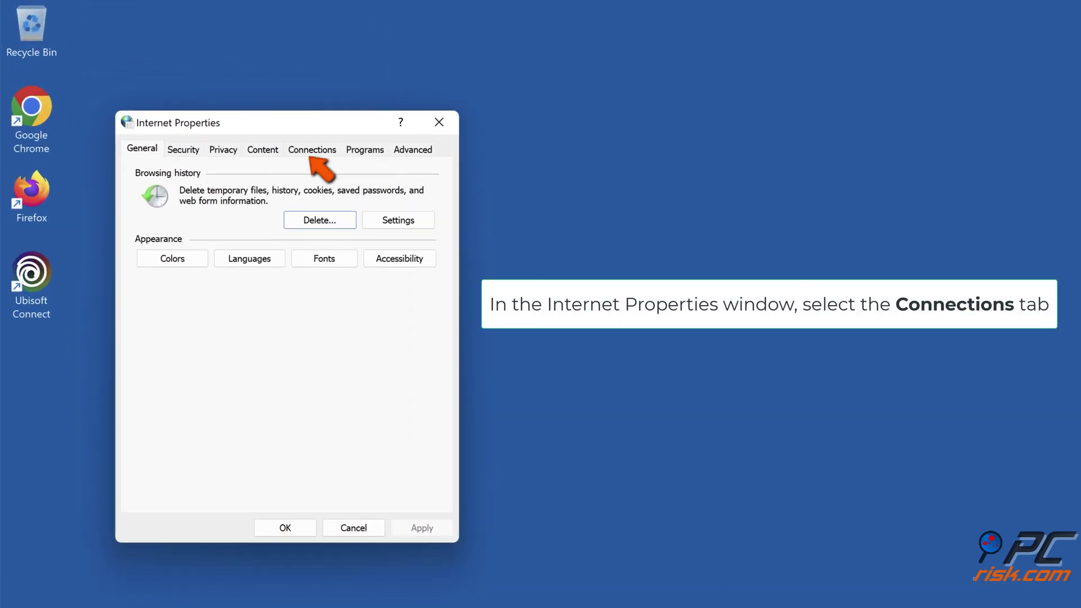
pyautogui.click(313, 149)
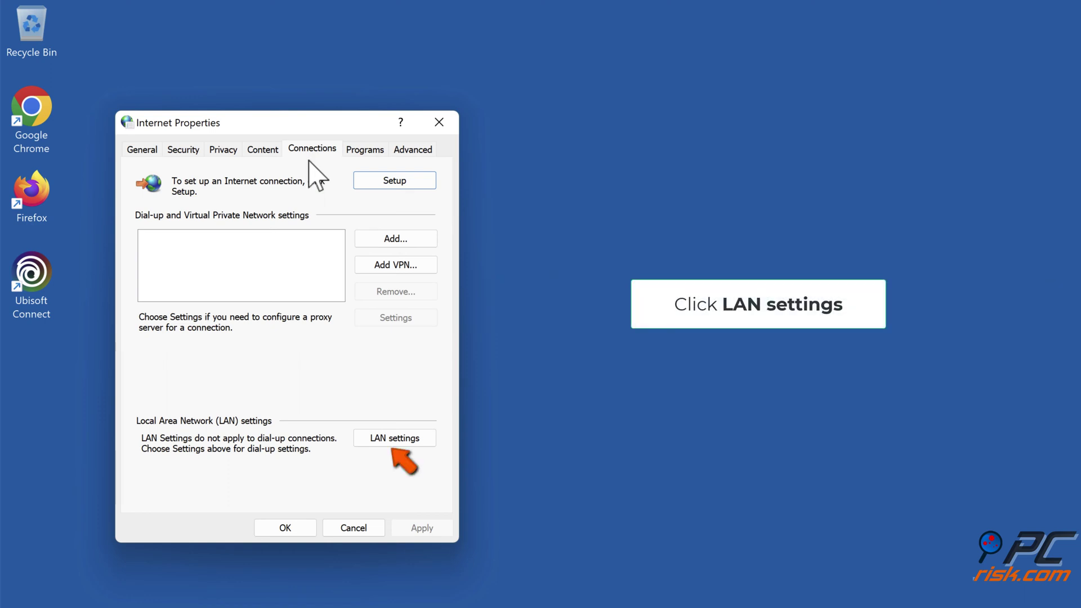
pyautogui.click(395, 442)
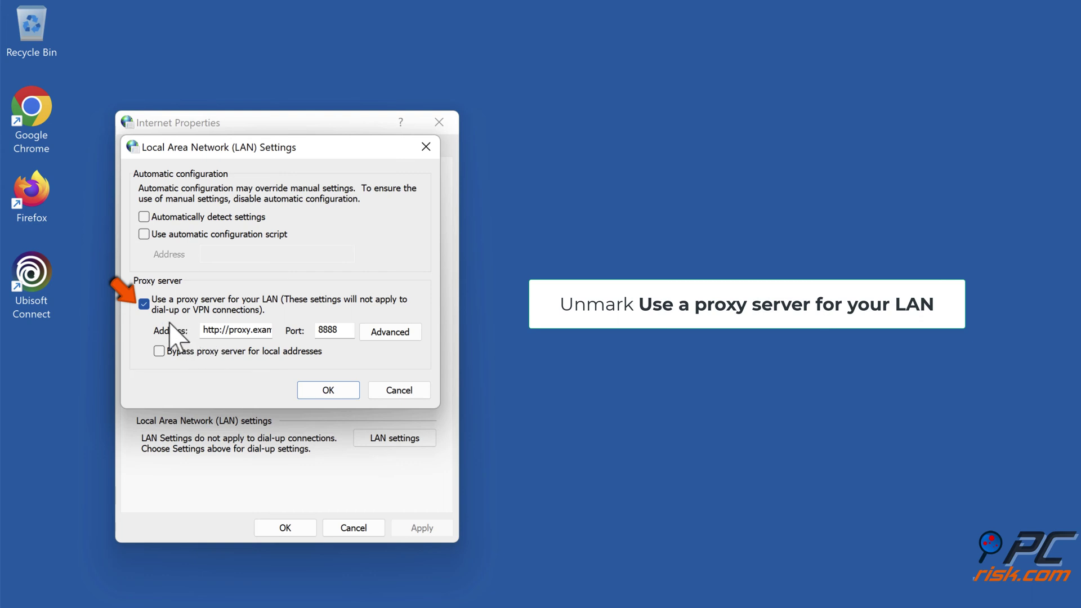
pyautogui.click(144, 305)
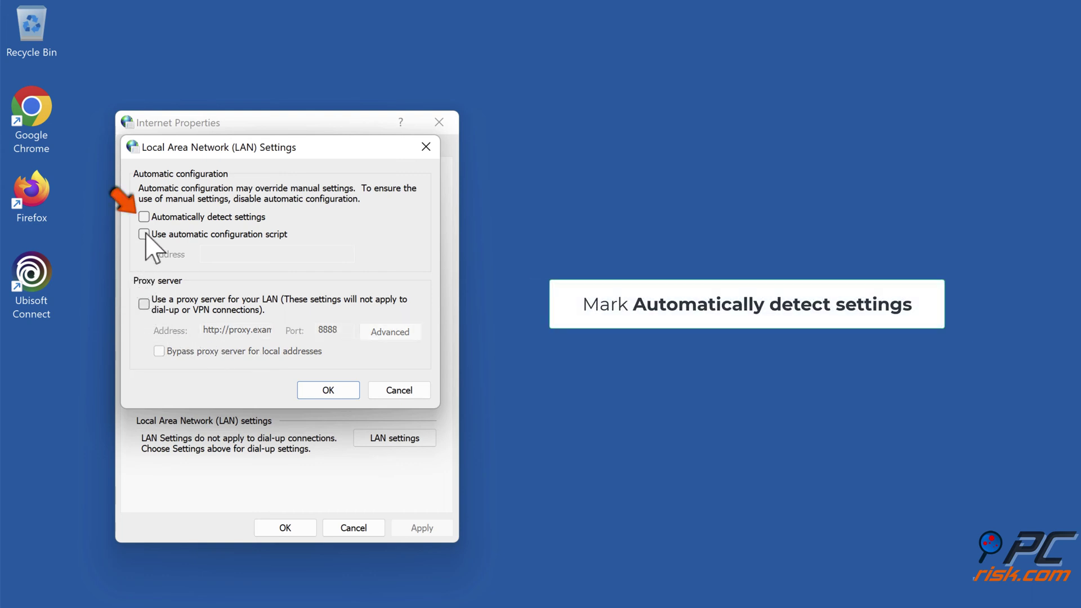
pyautogui.click(144, 218)
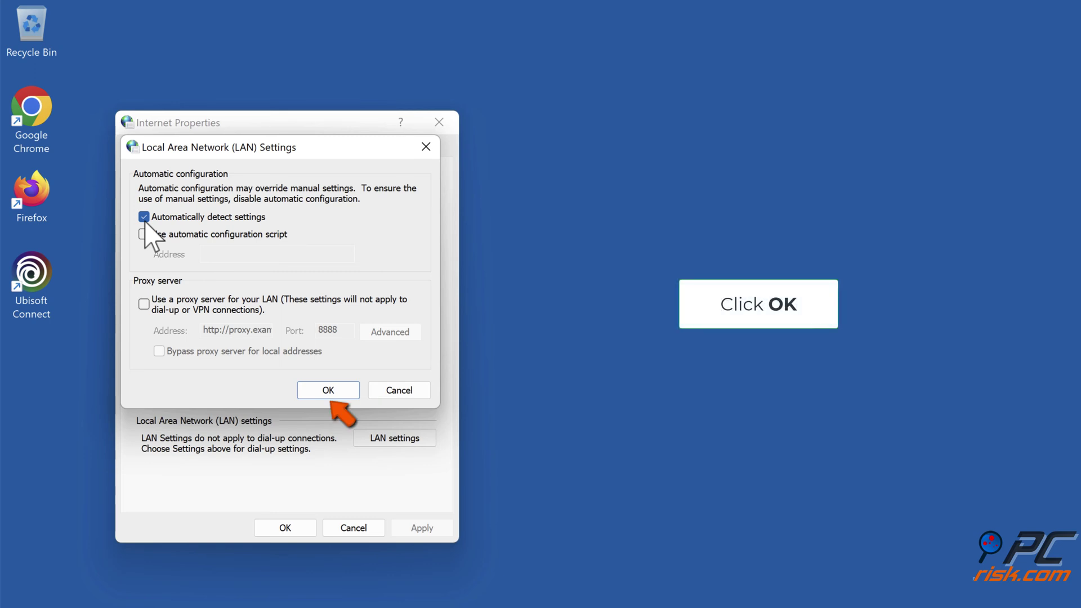
pyautogui.click(327, 395)
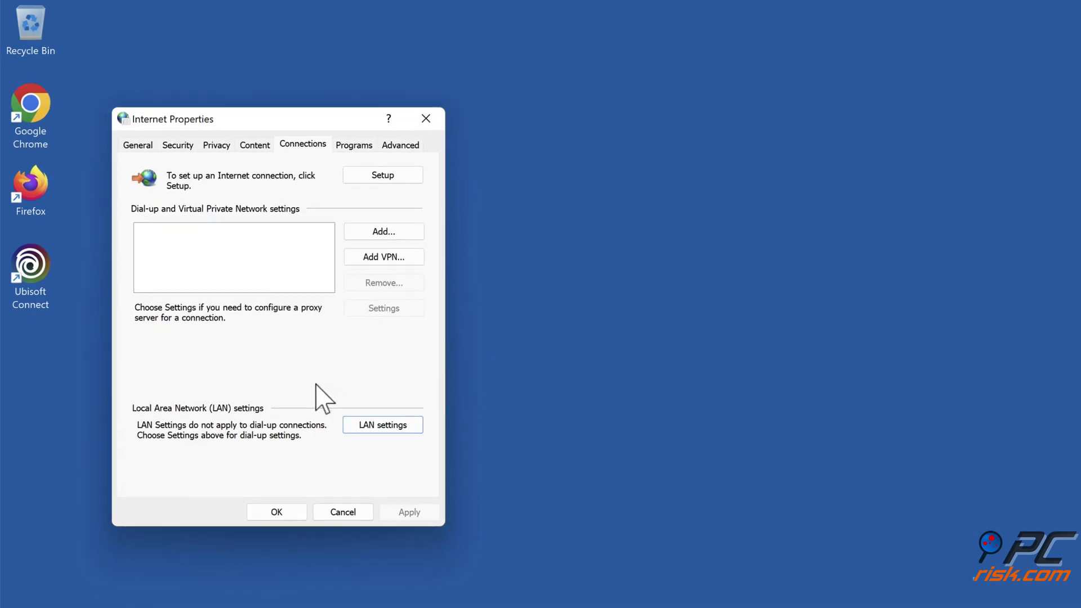
pyautogui.click(287, 528)
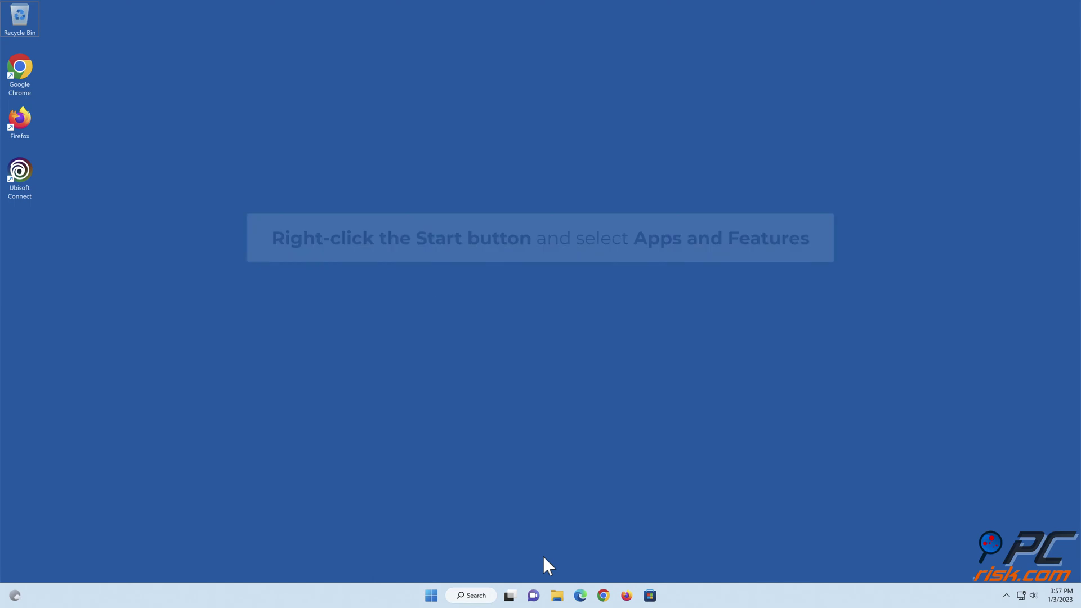
# - Uninstall LogMeIn Hamachi from Apps and Features and confirm the removal
pyautogui.rightClick(432, 595)
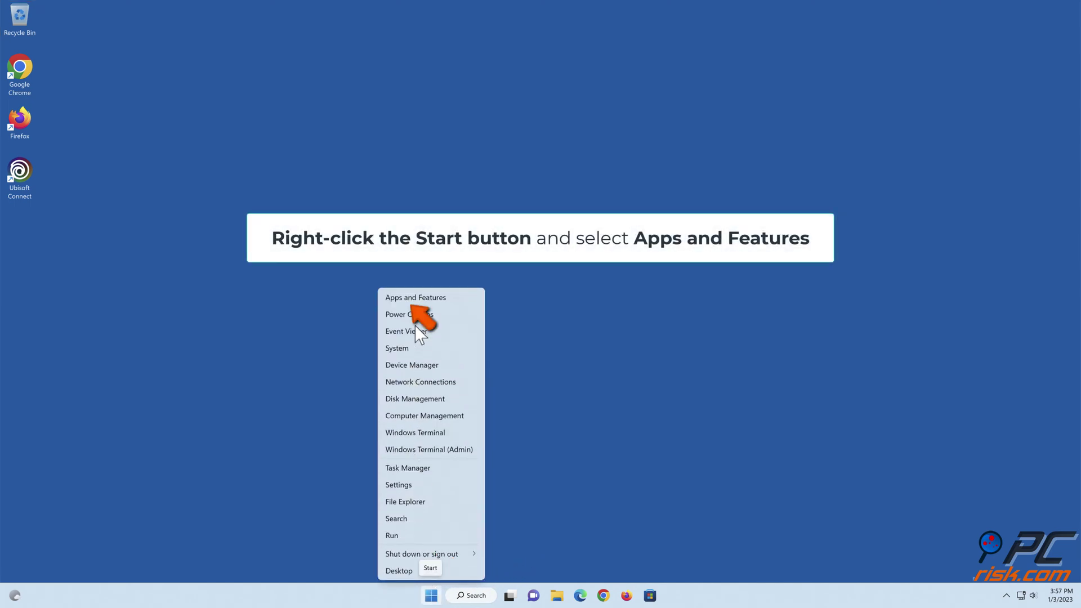
pyautogui.click(419, 299)
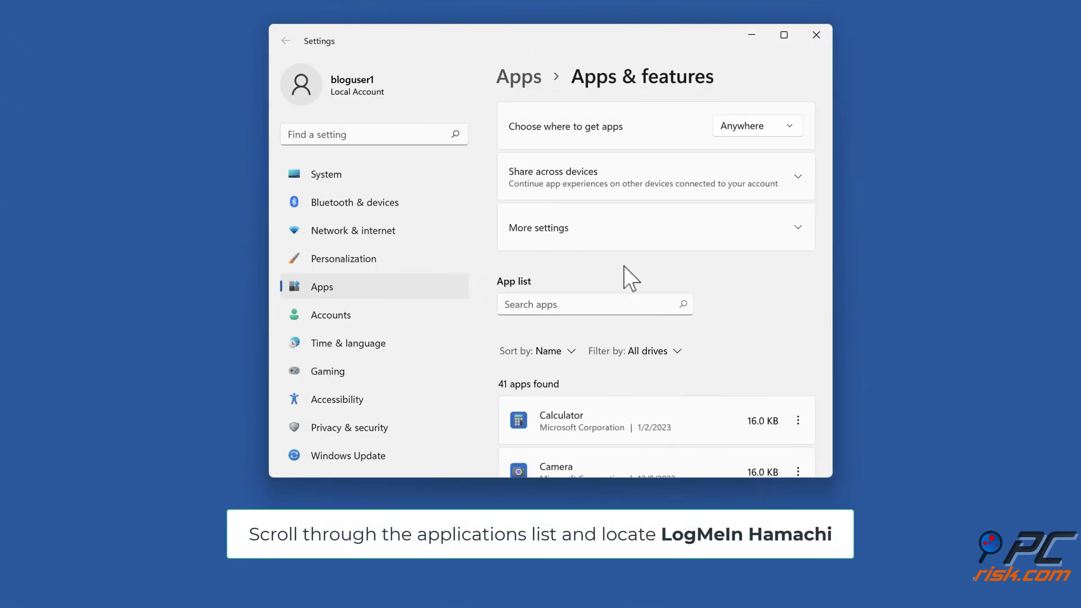
pyautogui.scroll(-10, 694, 280)
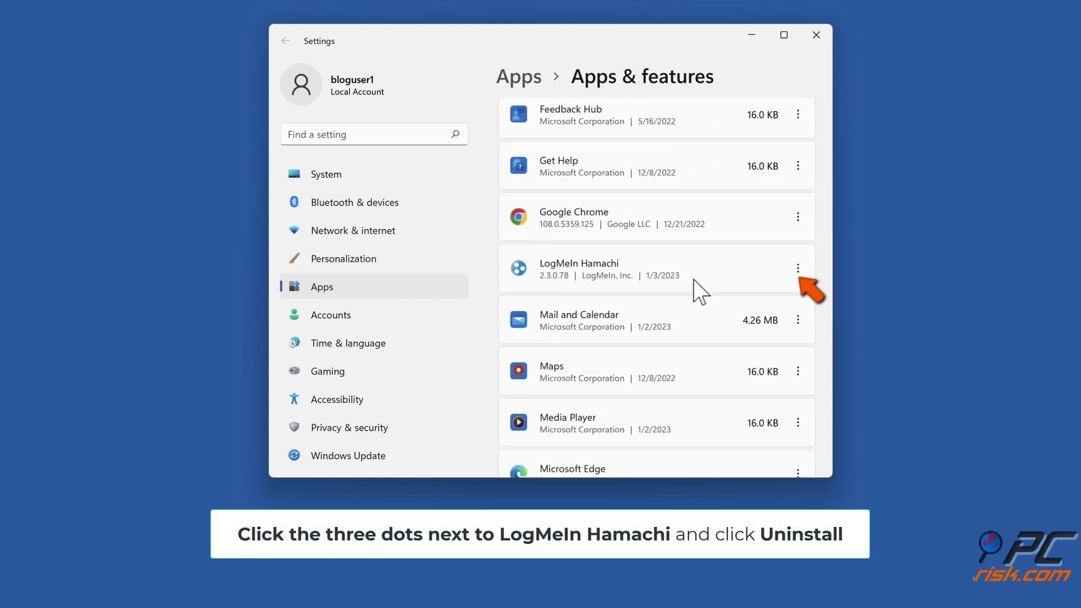
pyautogui.click(798, 269)
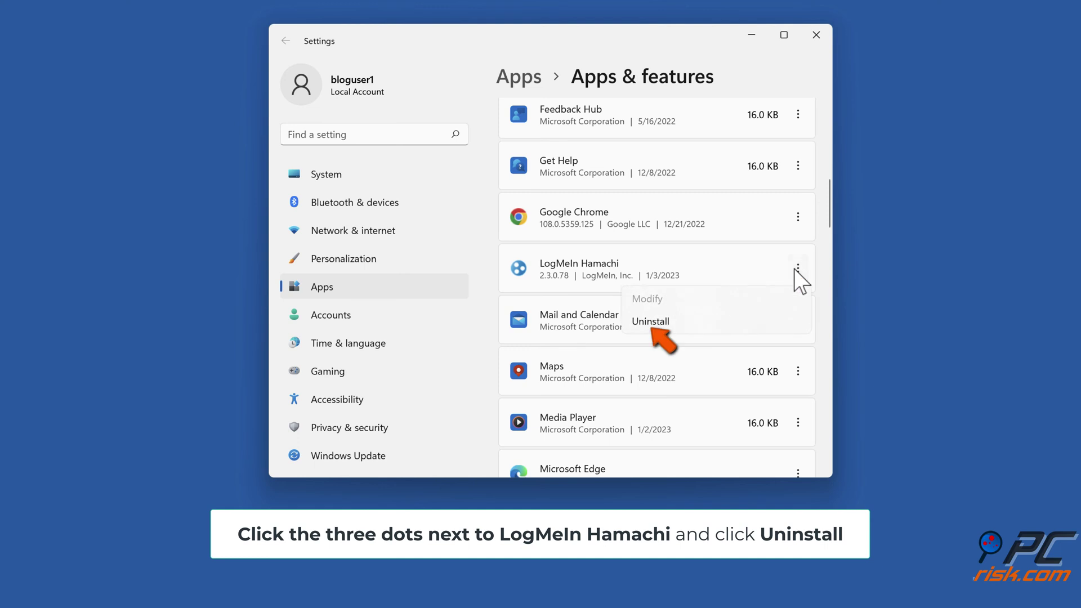
pyautogui.click(654, 324)
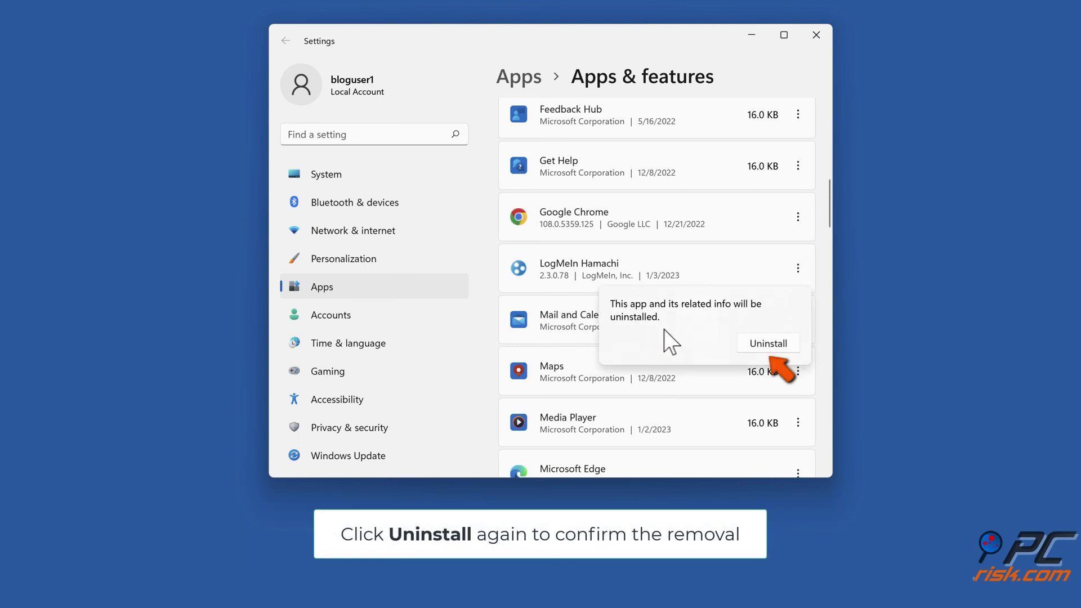
pyautogui.click(762, 345)
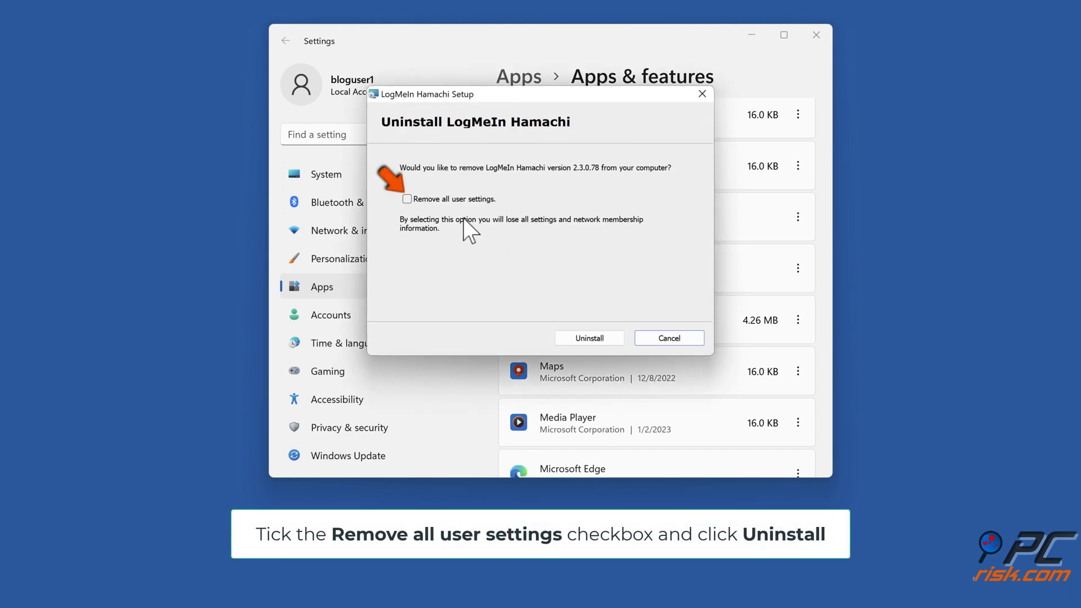
# - Tick Remove all user settings in Hamachi Setup and run the uninstall
pyautogui.click(410, 203)
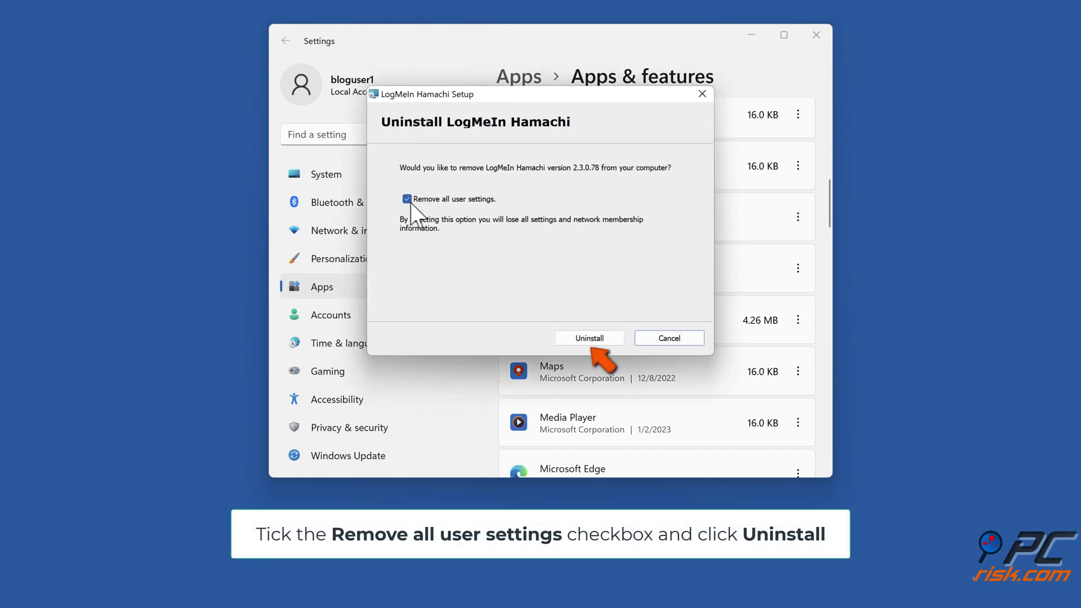
pyautogui.click(589, 343)
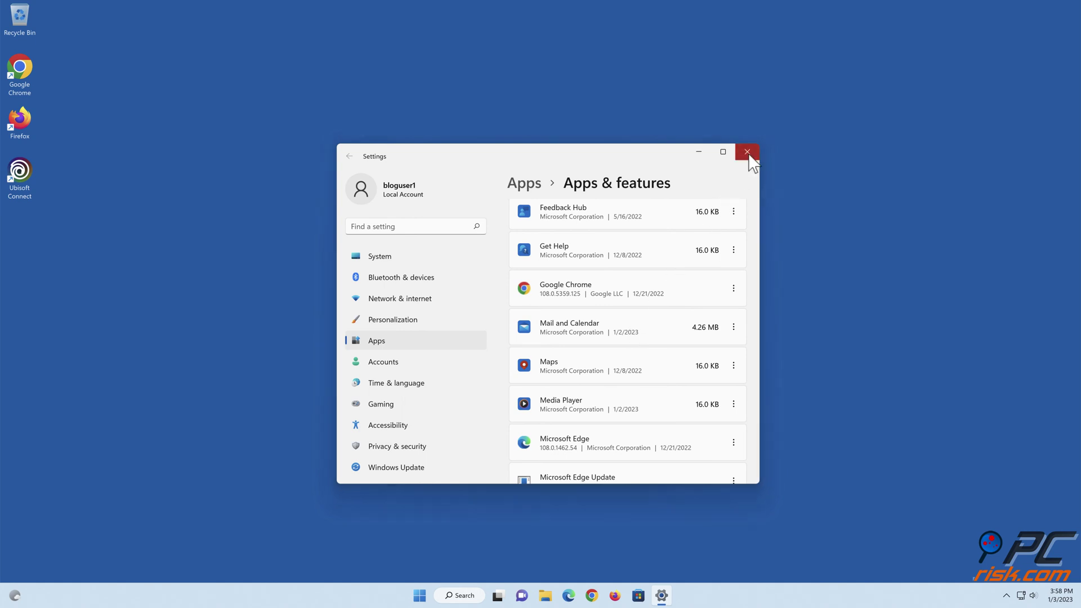
# - Close Settings and restart the PC from the Start menu's power options
pyautogui.click(747, 152)
pyautogui.click(432, 596)
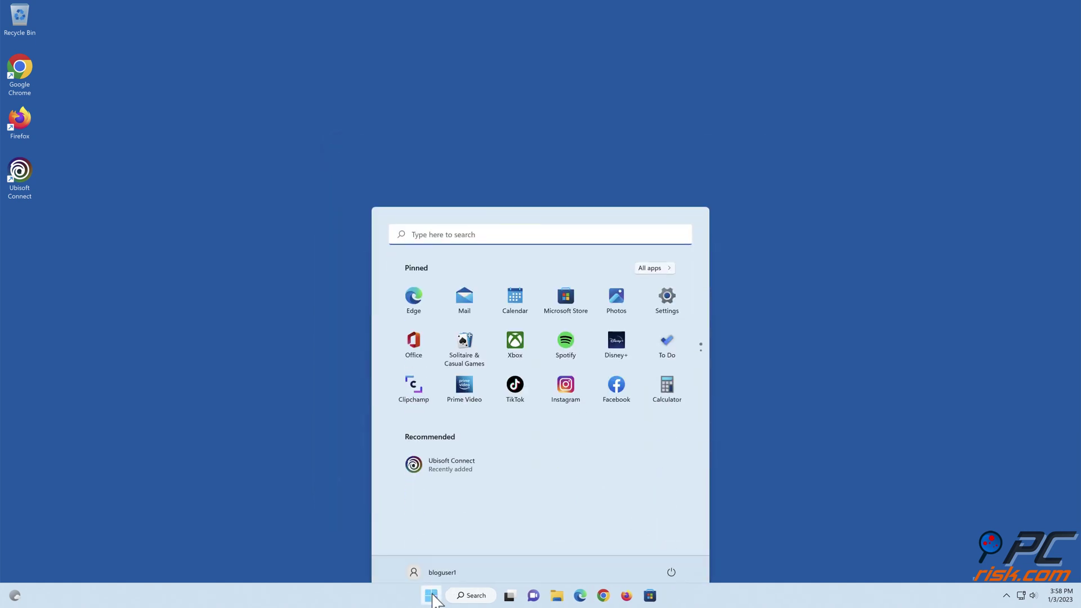
pyautogui.click(671, 560)
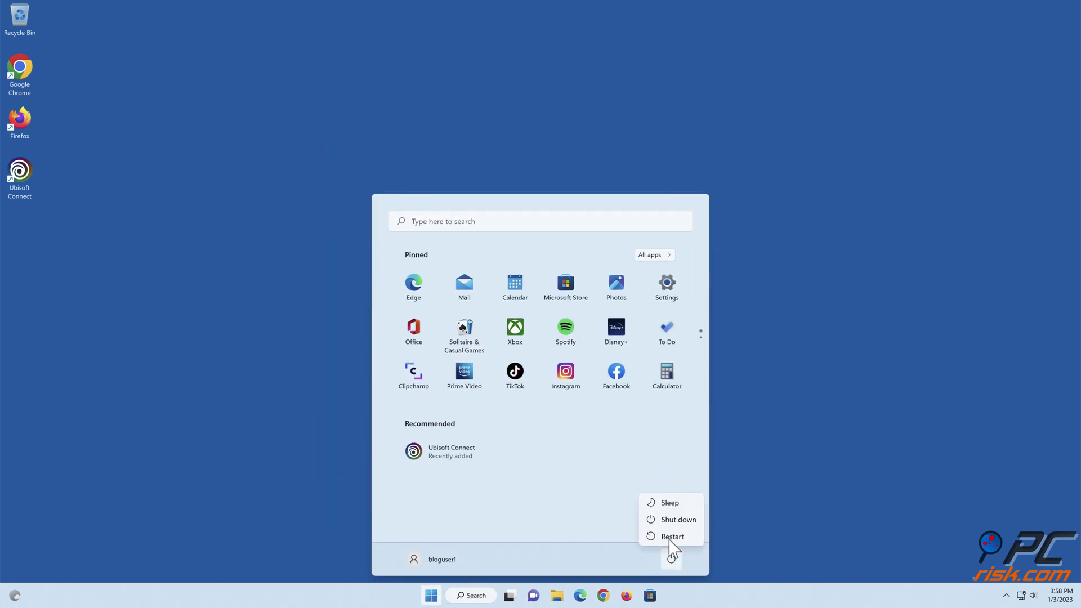
pyautogui.click(671, 538)
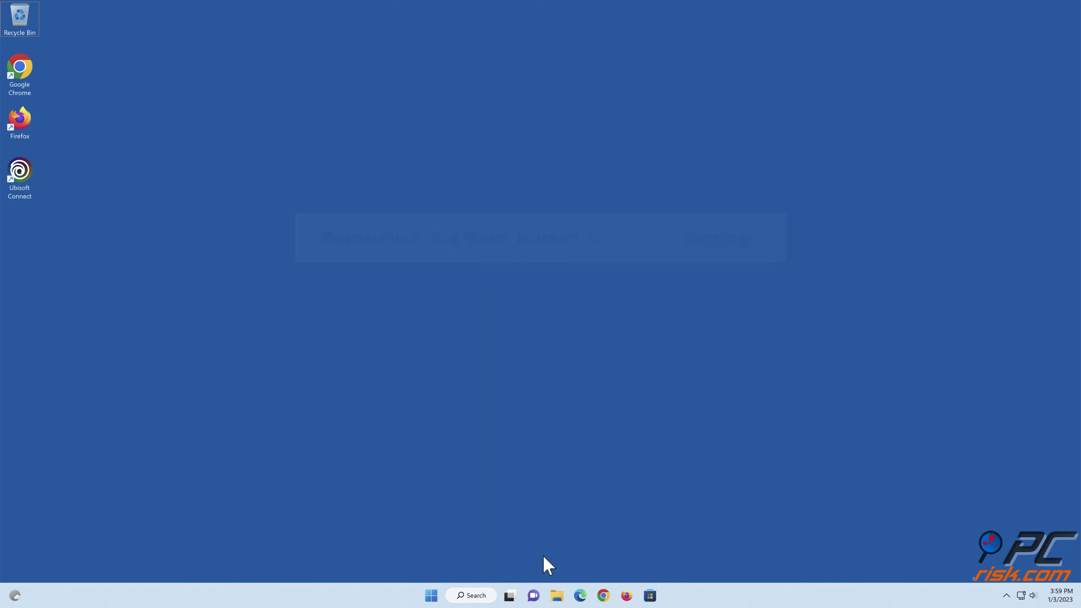
# - Go to Settings > Network & internet > Advanced network settings > Network reset
pyautogui.rightClick(433, 597)
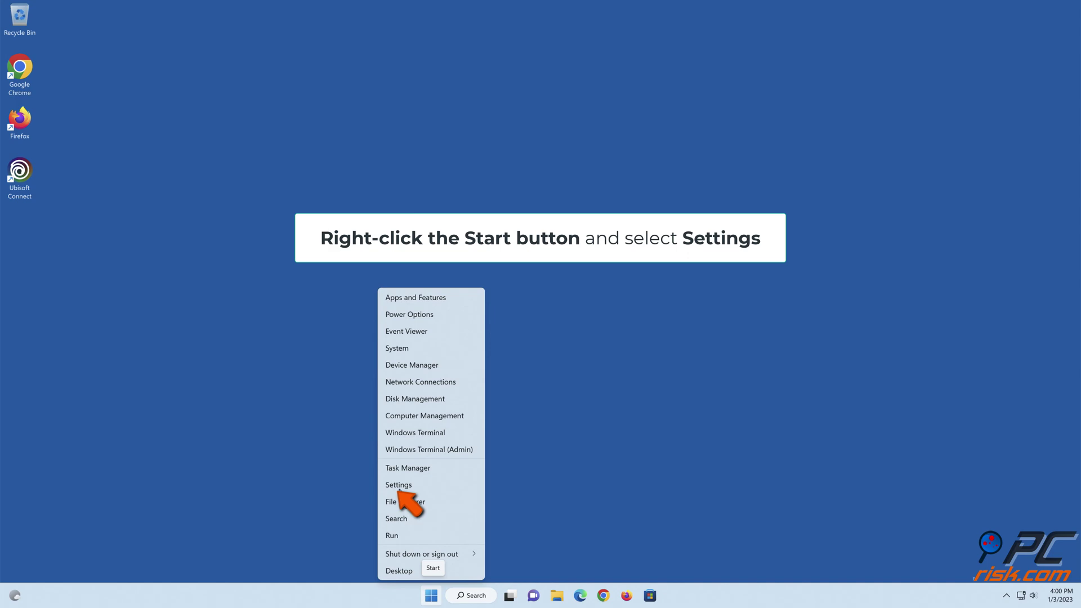
pyautogui.click(399, 488)
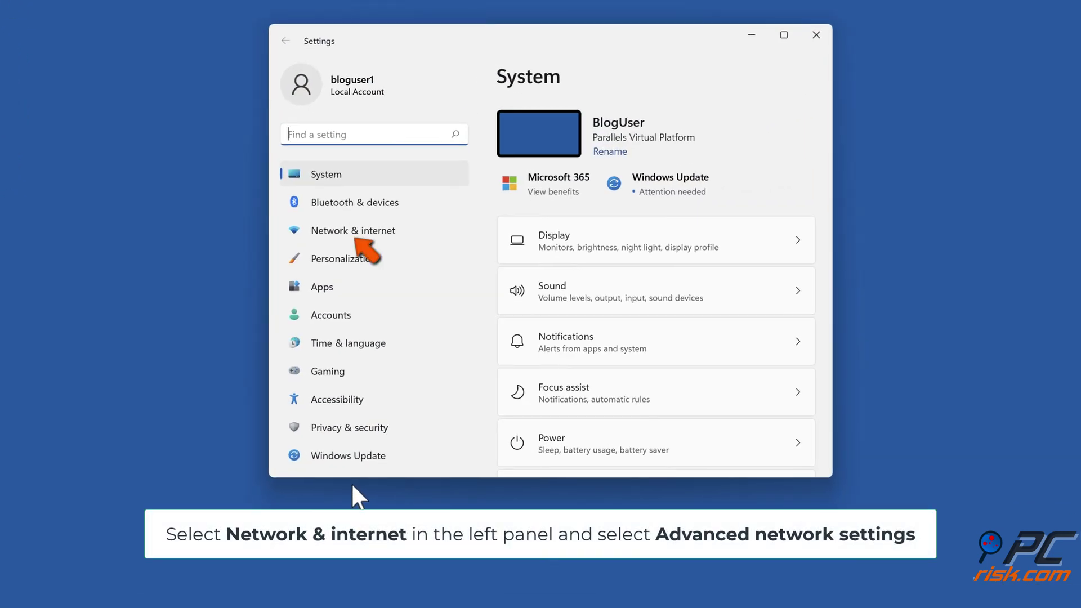
pyautogui.click(354, 237)
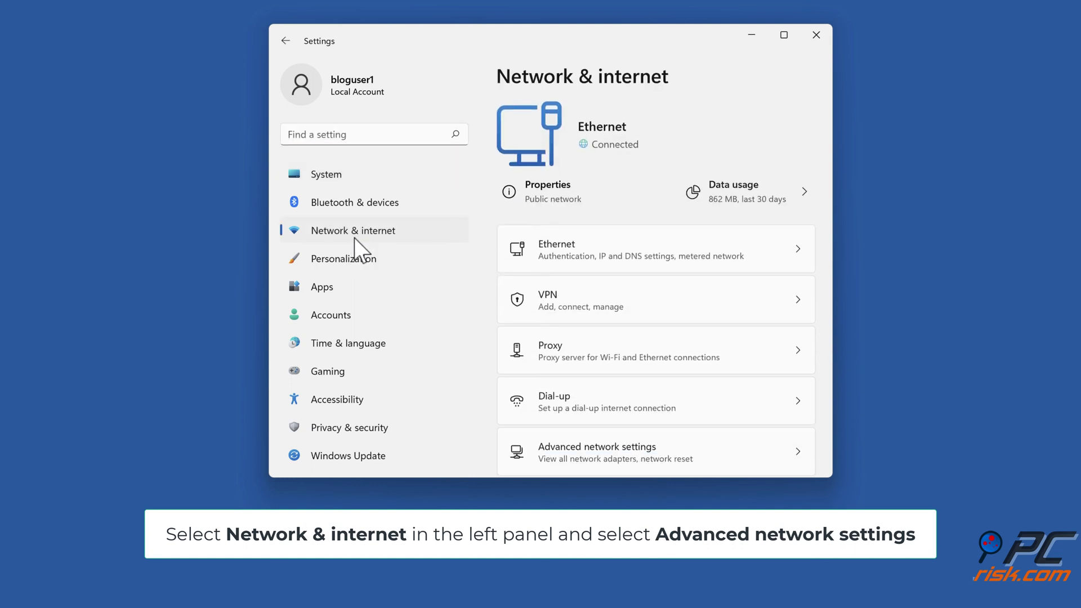
pyautogui.scroll(-1, 658, 390)
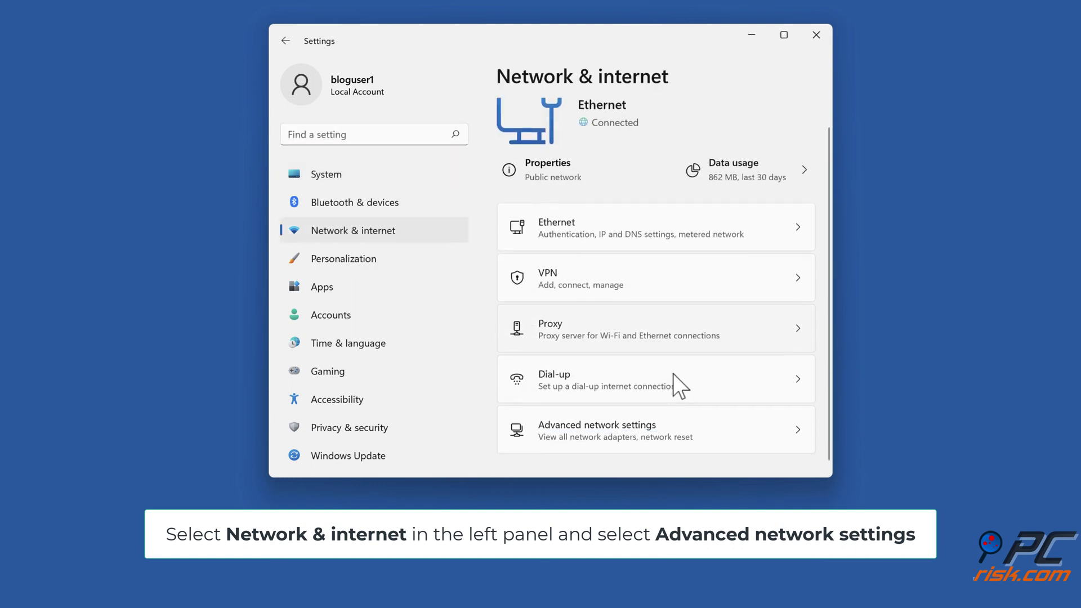
pyautogui.click(603, 445)
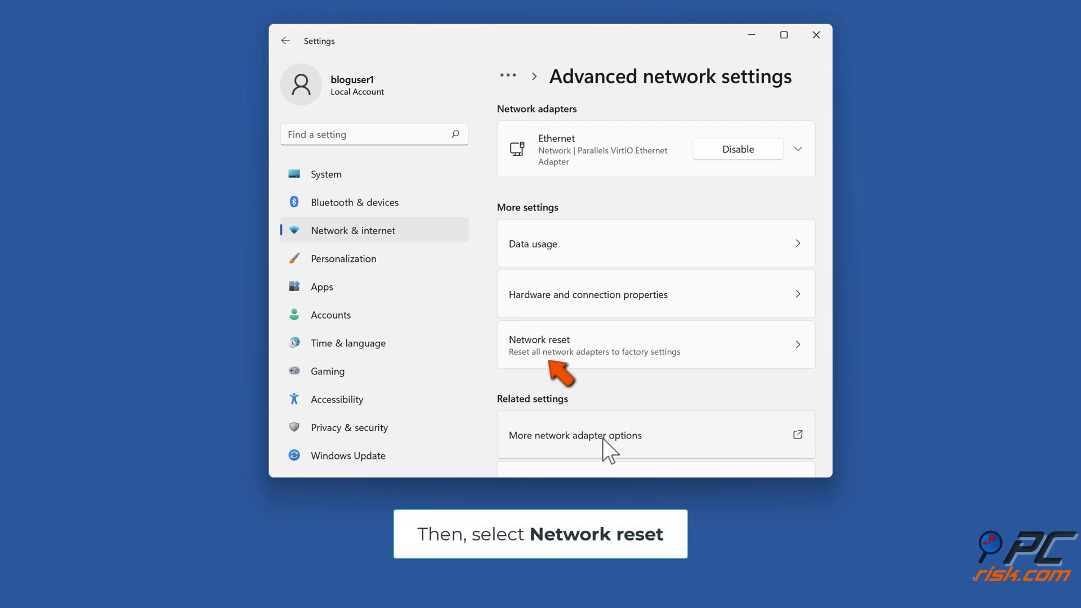
pyautogui.click(553, 359)
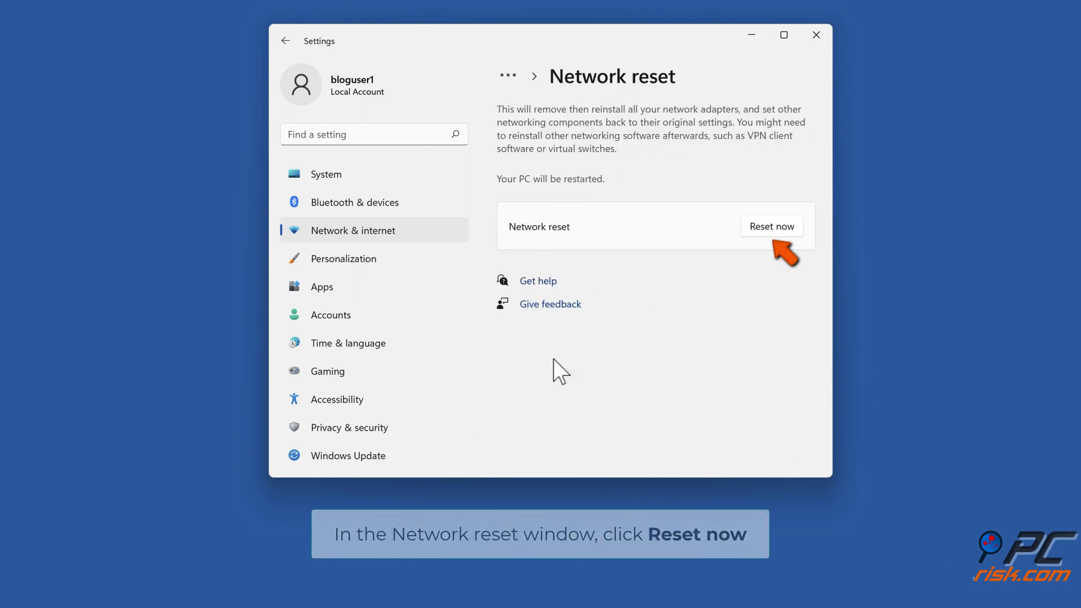
# - Reset the network now, confirm with Yes, then close Settings and restart the PC
pyautogui.click(775, 231)
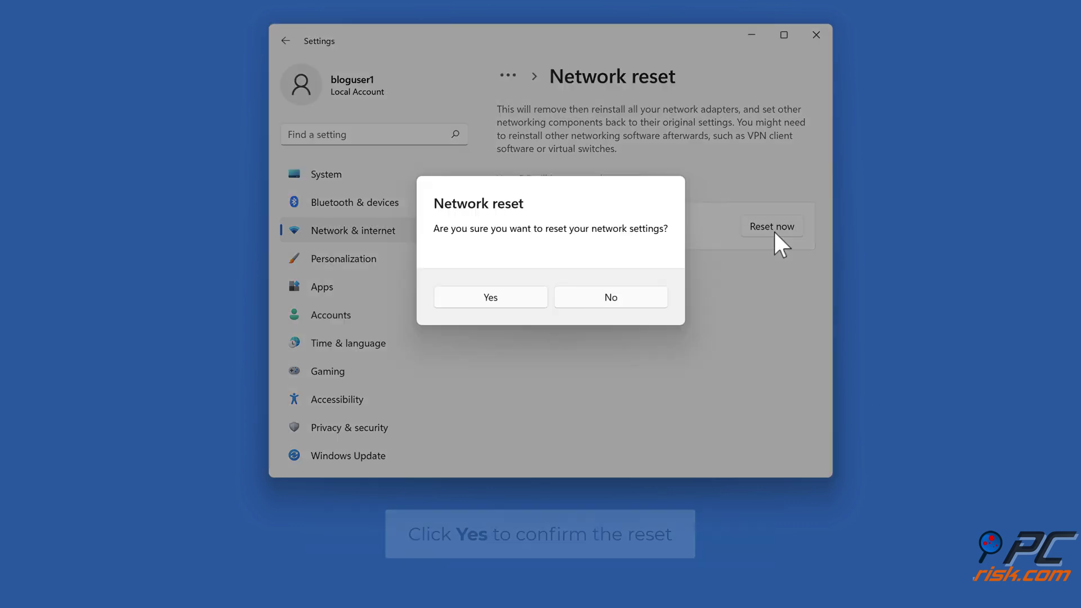
pyautogui.click(498, 306)
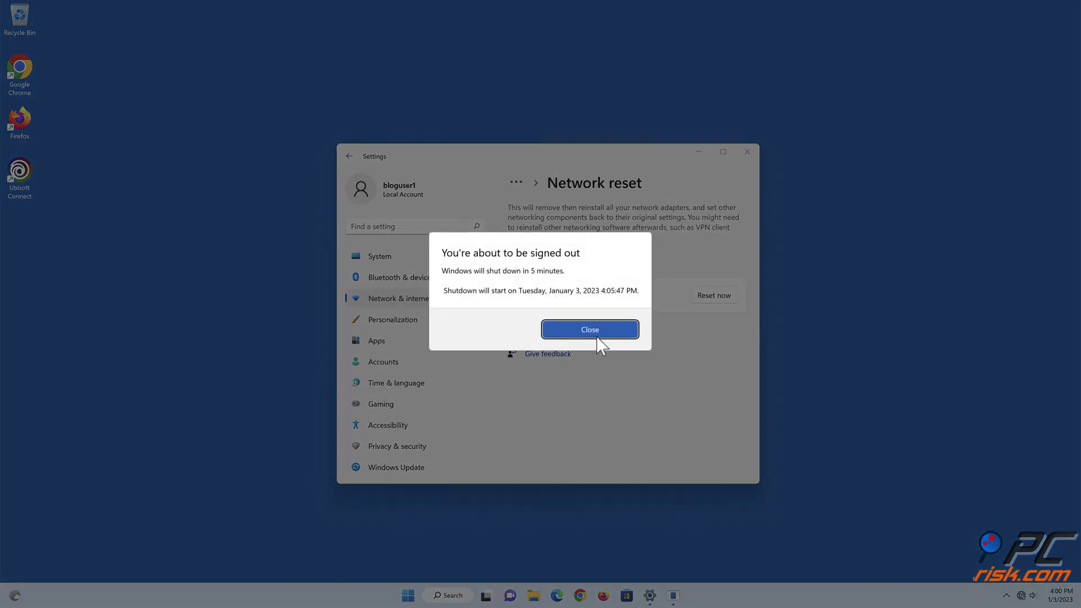
pyautogui.click(597, 336)
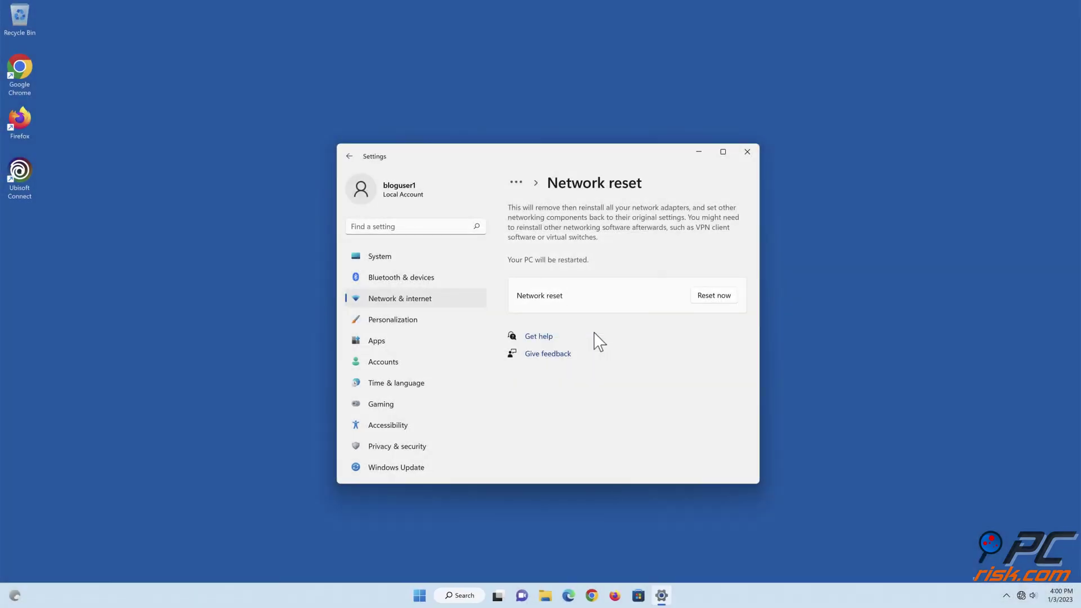
pyautogui.click(747, 152)
pyautogui.click(431, 596)
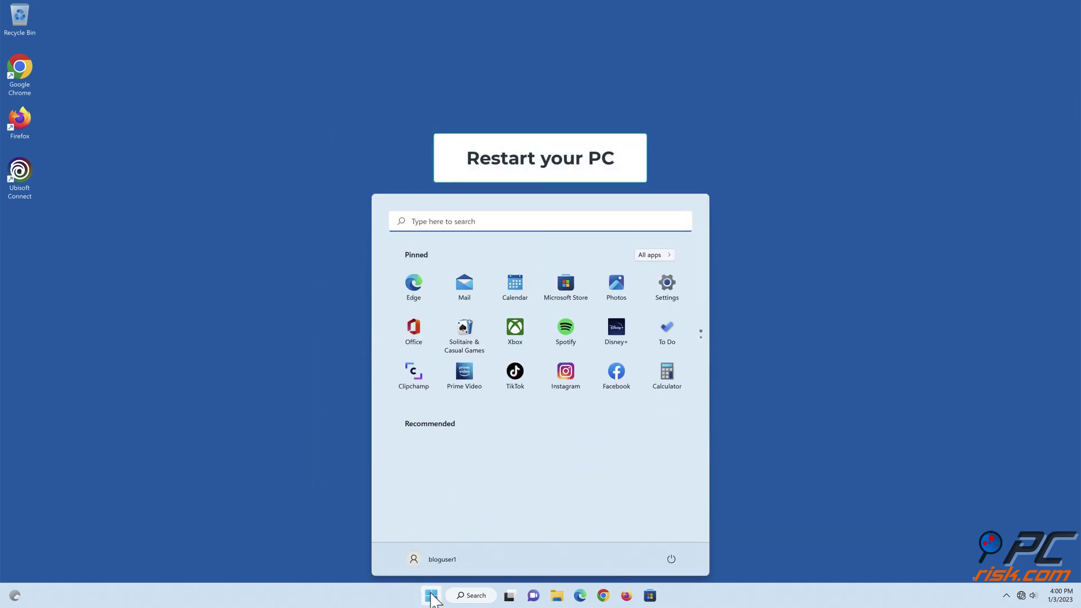
pyautogui.click(670, 560)
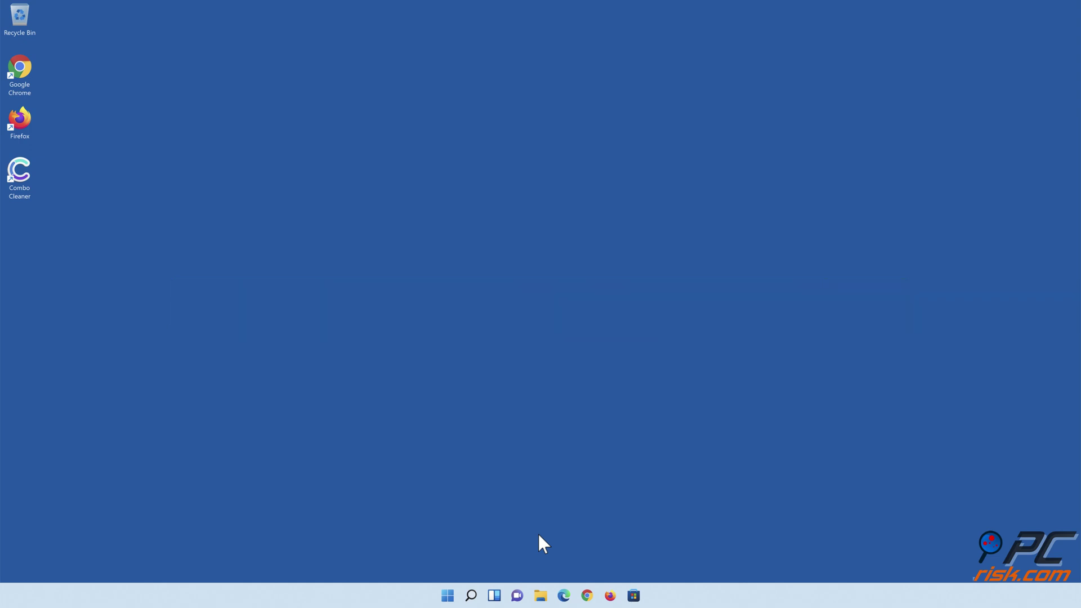
# - Run a Combo Cleaner quick scan and move the 323 detected items to quarantine
pyautogui.doubleClick(27, 190)
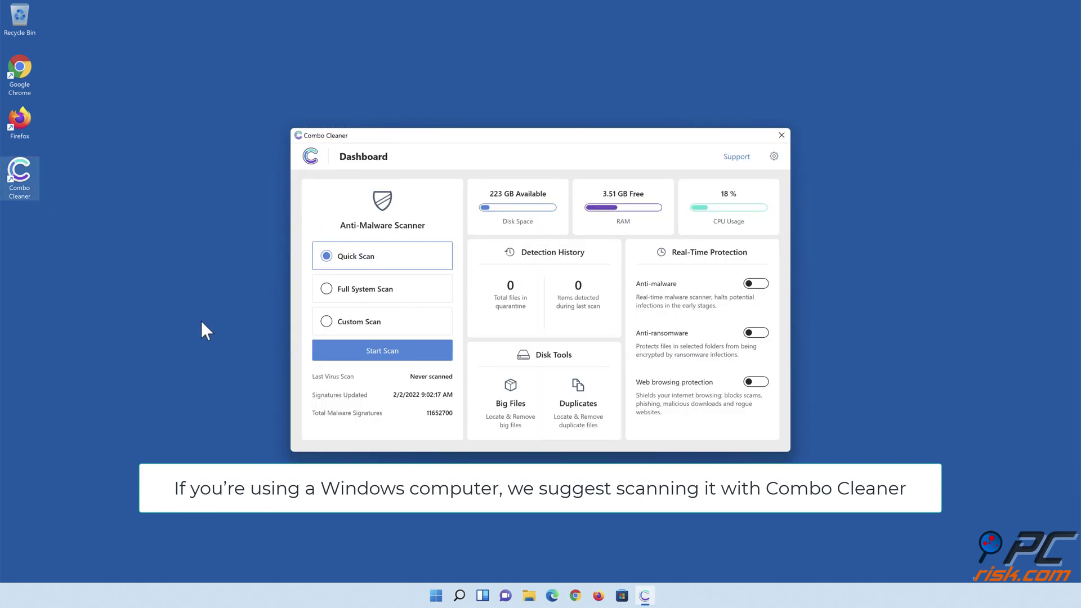
pyautogui.click(383, 359)
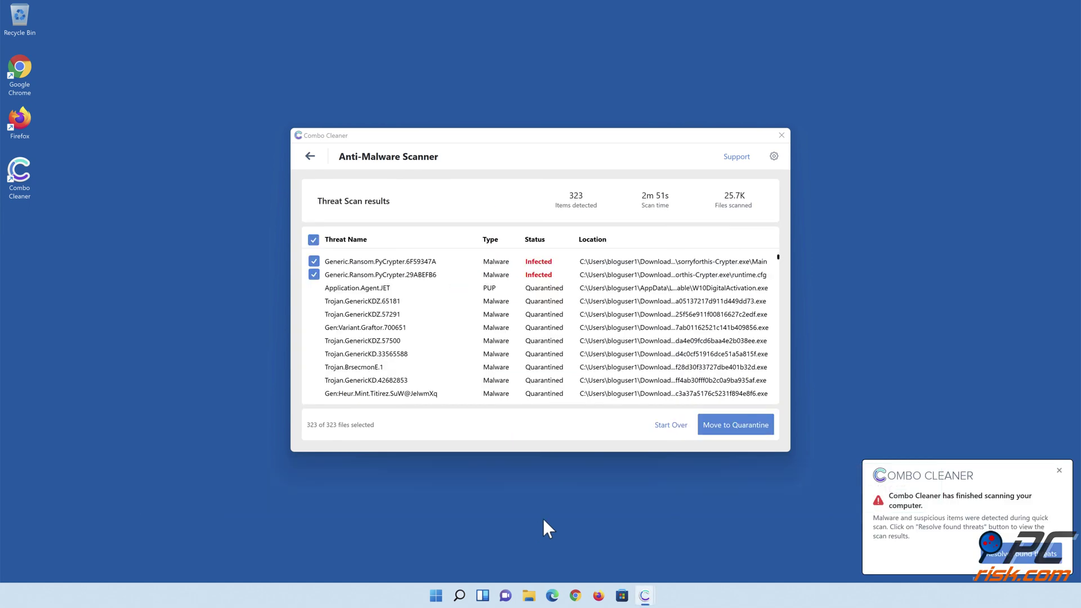
pyautogui.click(731, 434)
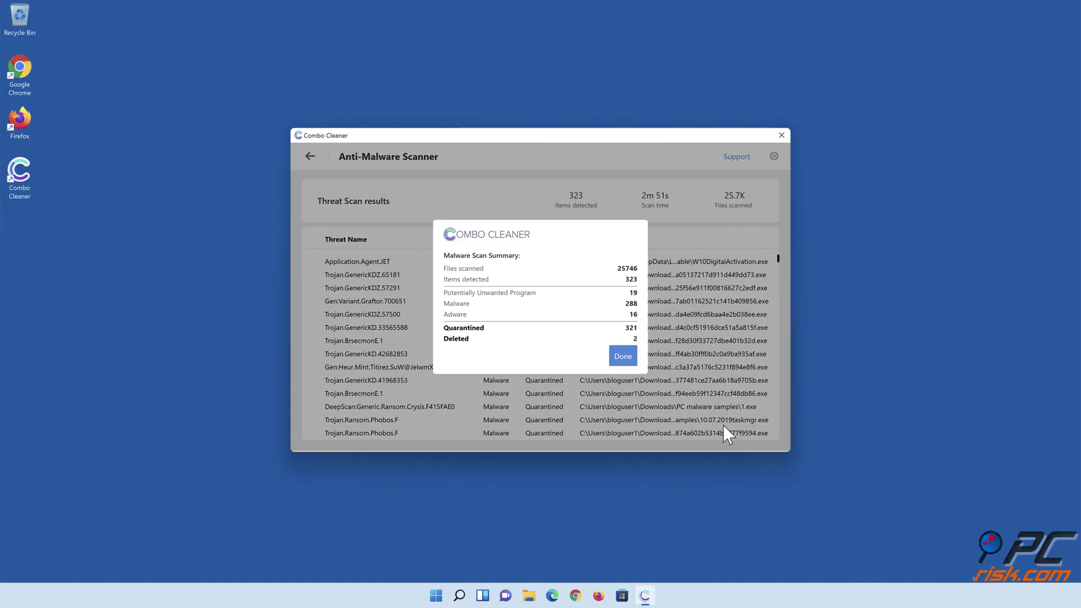
pyautogui.click(622, 361)
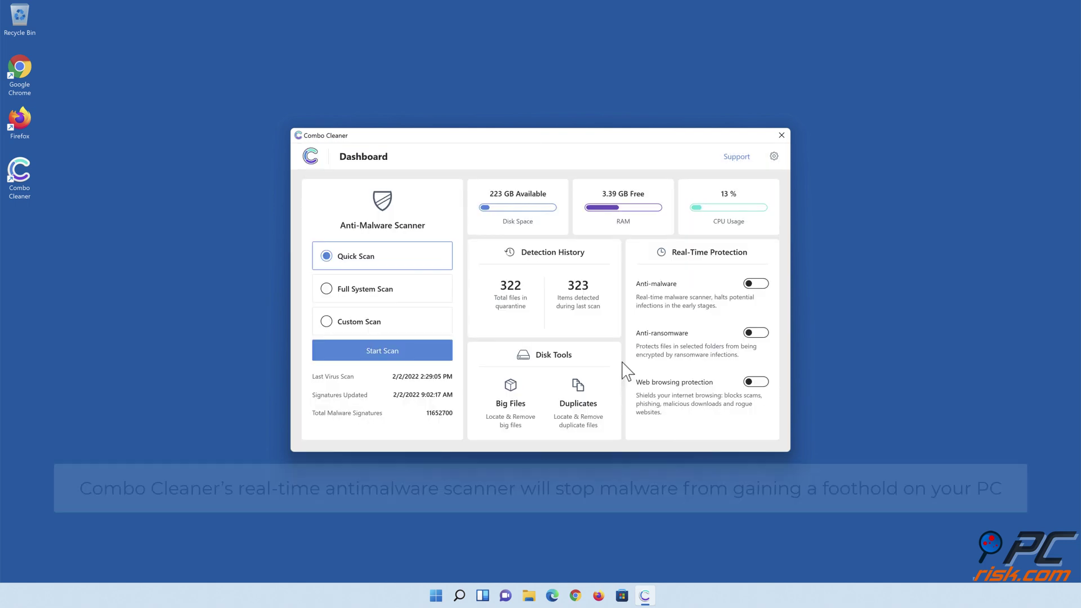
# - Switch on the Anti-malware toggle under Real-Time Protection on the Dashboard
pyautogui.click(756, 284)
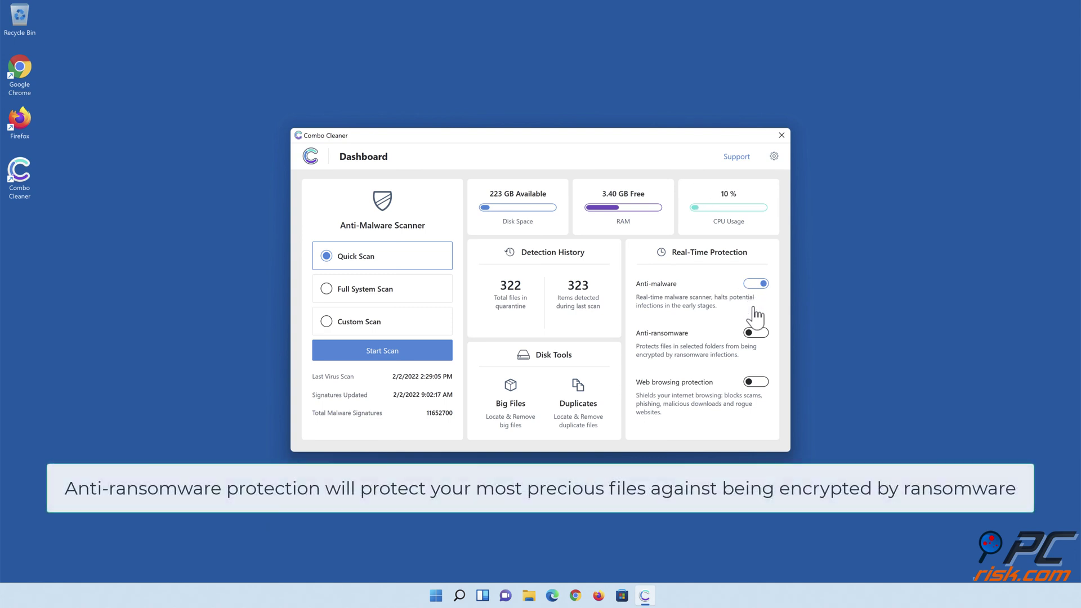
# - Enable Anti-ransomware and add Libraries > Documents as a protected folder
pyautogui.click(756, 333)
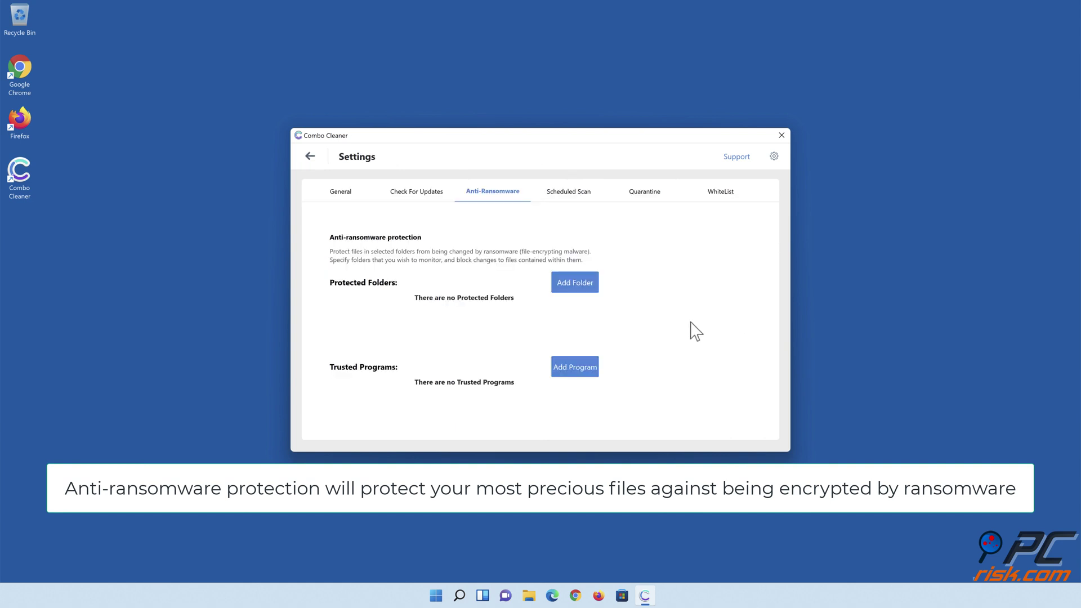
pyautogui.click(577, 289)
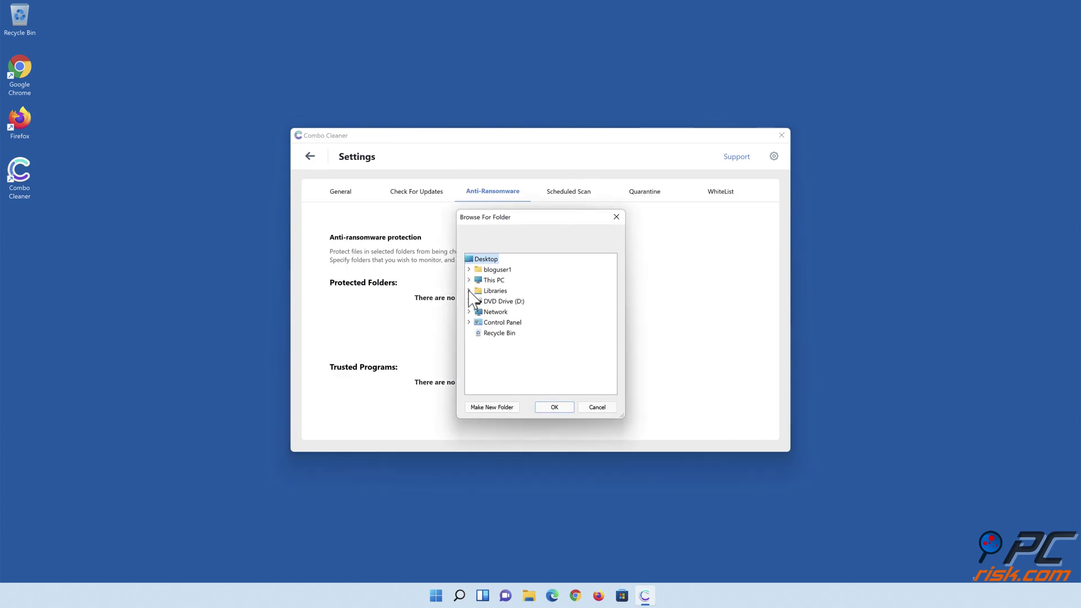
pyautogui.click(469, 291)
pyautogui.click(479, 312)
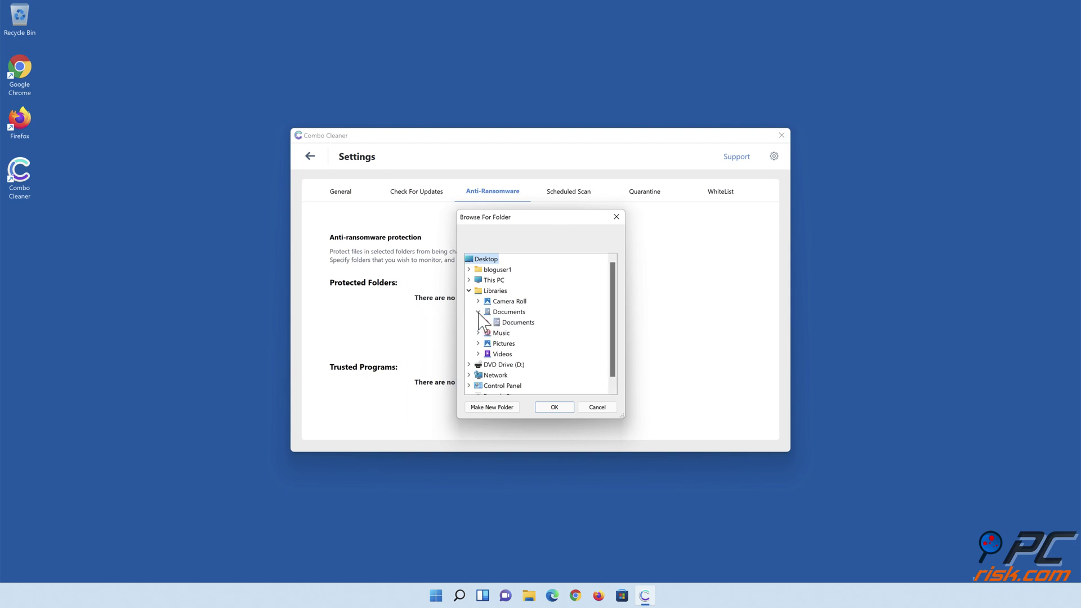
pyautogui.click(512, 325)
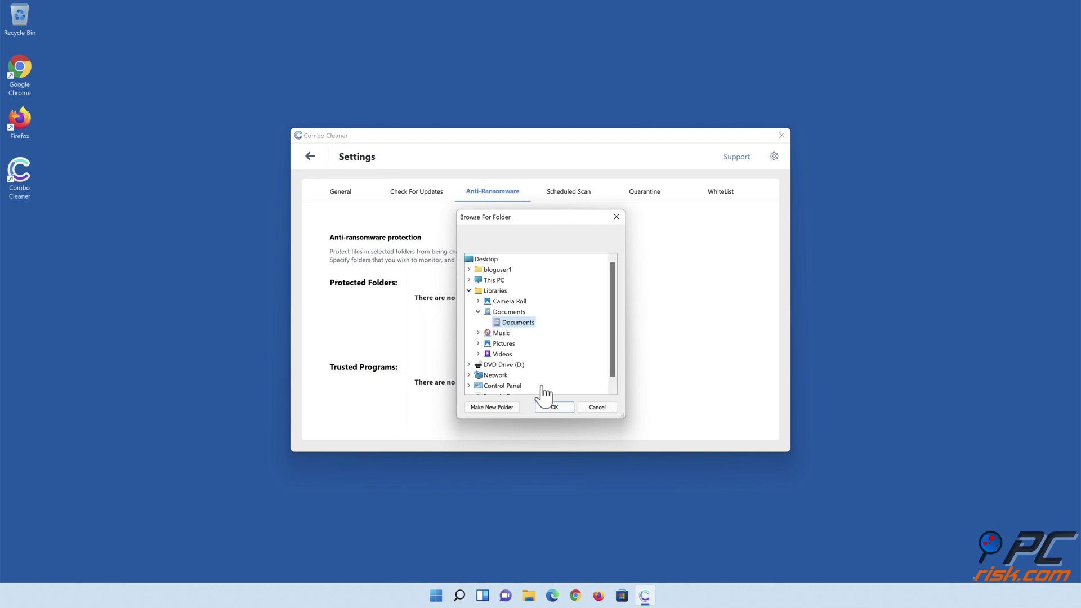
pyautogui.click(555, 408)
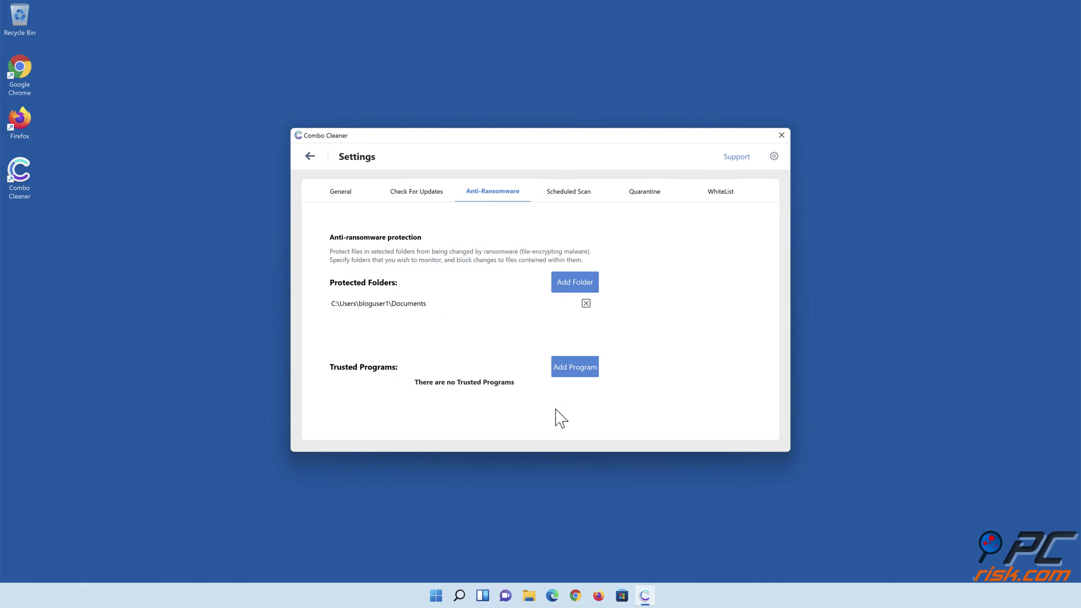
# - Switch on Web browsing protection from the Combo Cleaner Dashboard
pyautogui.click(310, 157)
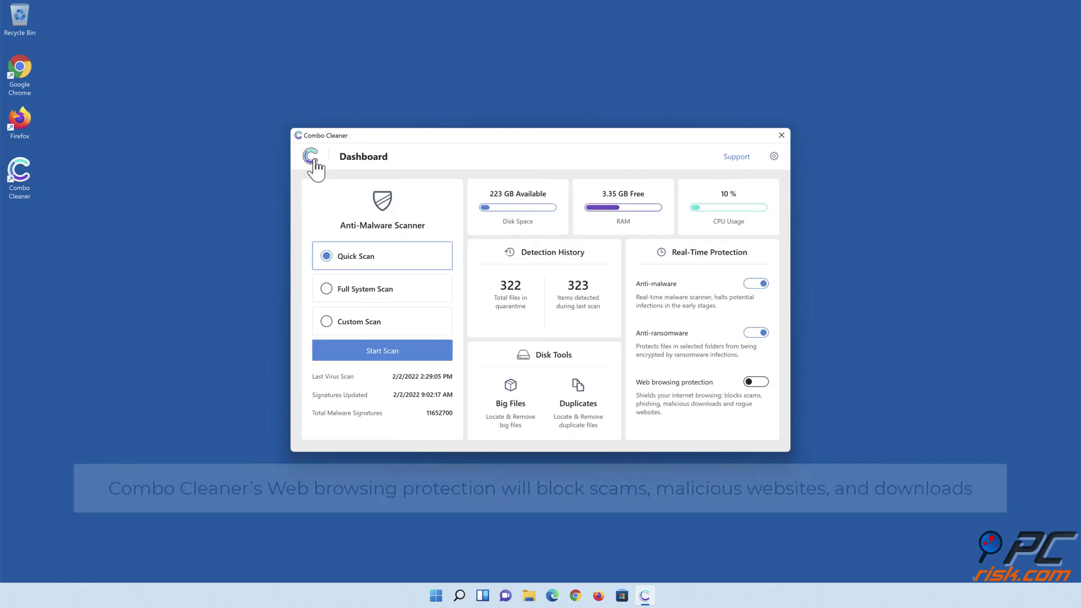
pyautogui.click(757, 383)
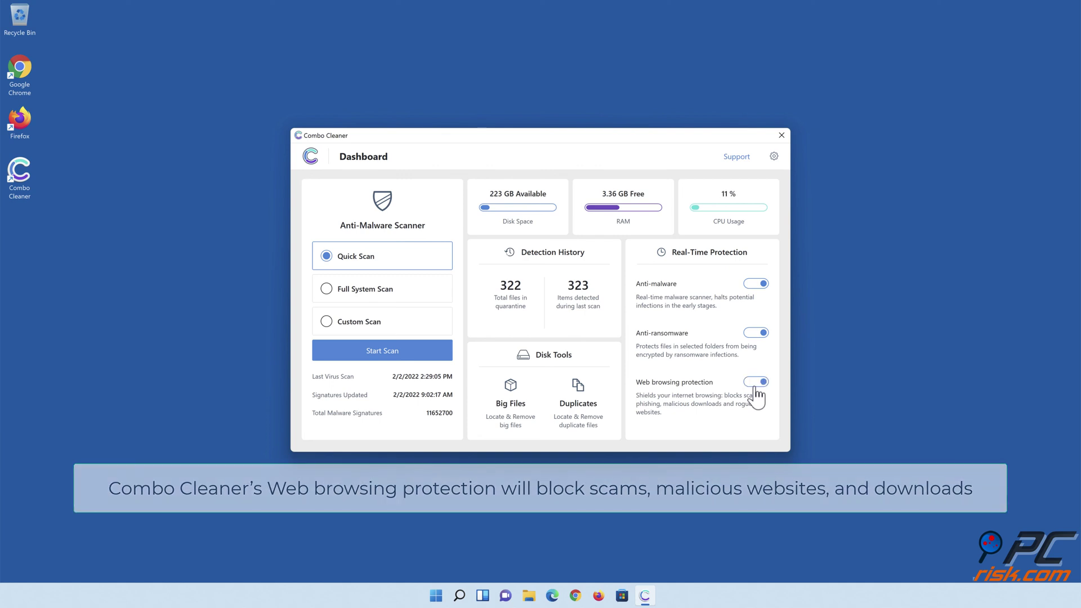